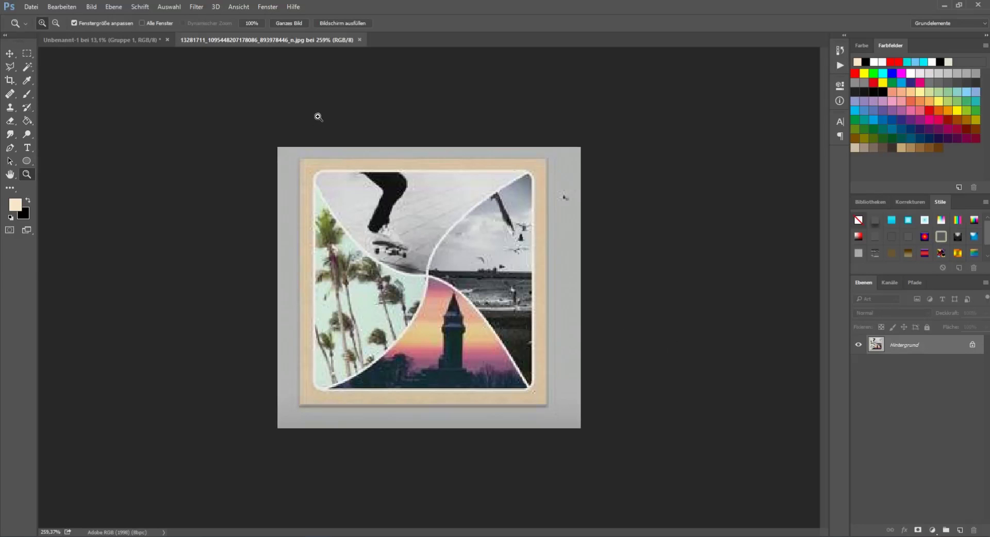
# Step: Close the reference .jpg document so the Unbenannt-1 collage example is displayed
pyautogui.click(360, 40)
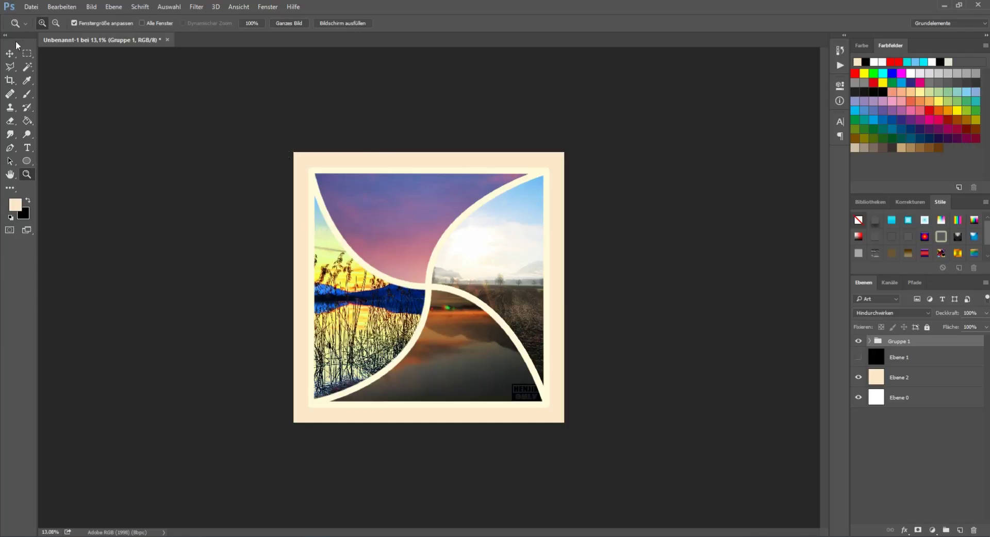
pyautogui.click(31, 7)
# Step: Create a new 4000 × 4000 px document and unlock its background as Ebene 0
pyautogui.click(38, 18)
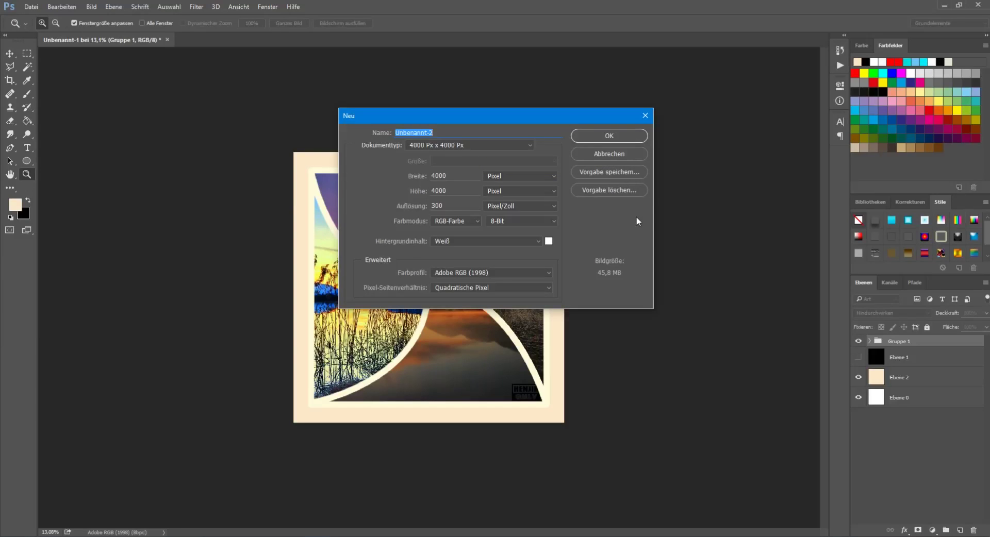
pyautogui.click(600, 135)
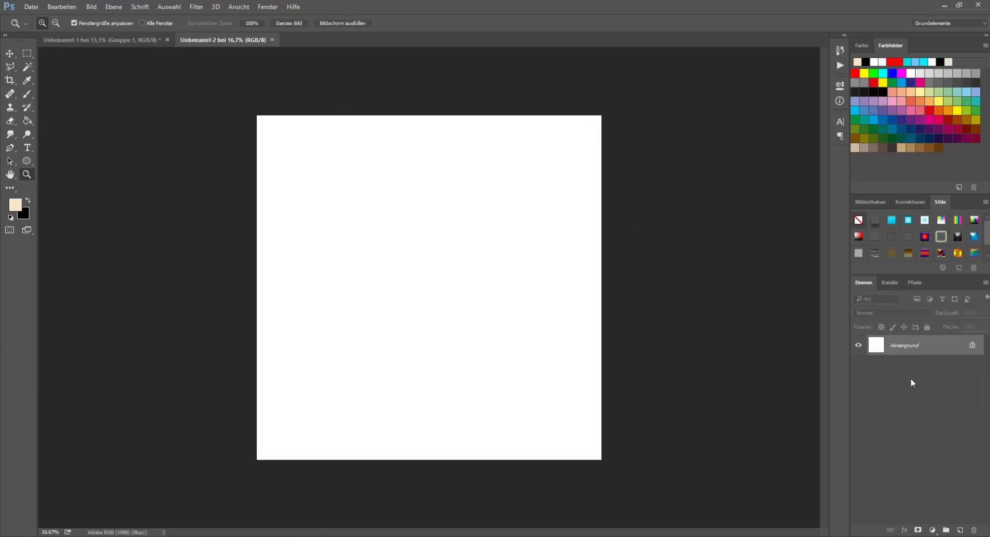
pyautogui.doubleClick(940, 347)
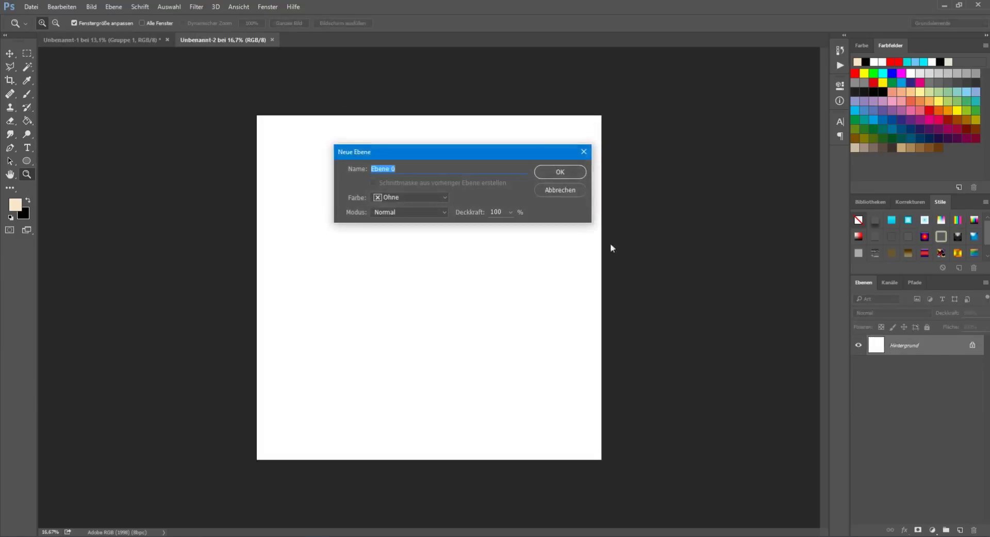
pyautogui.click(552, 174)
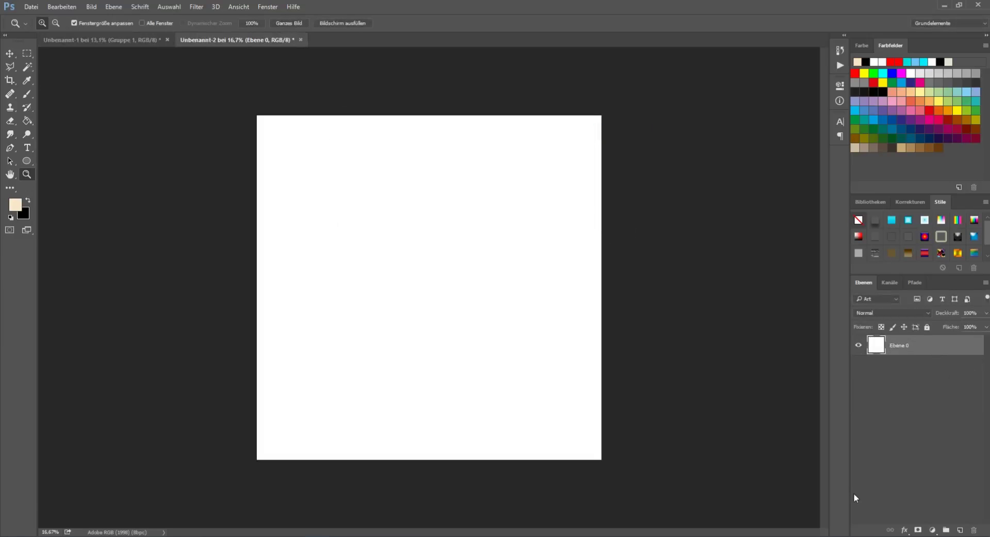
# Step: Add a new layer, Ebene 1, and fill it entirely with black using the Paint Bucket
pyautogui.click(961, 533)
pyautogui.click(29, 201)
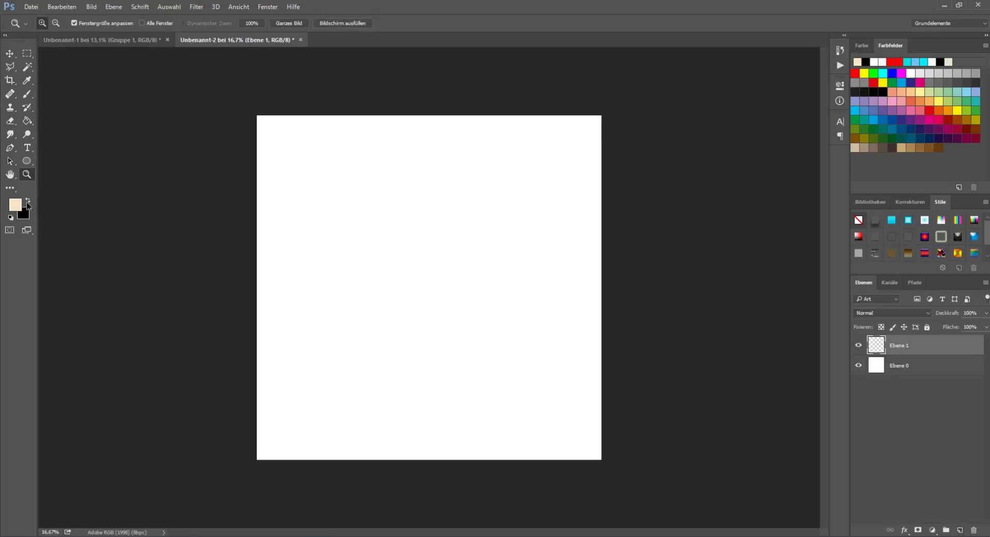
pyautogui.click(27, 121)
pyautogui.click(60, 135)
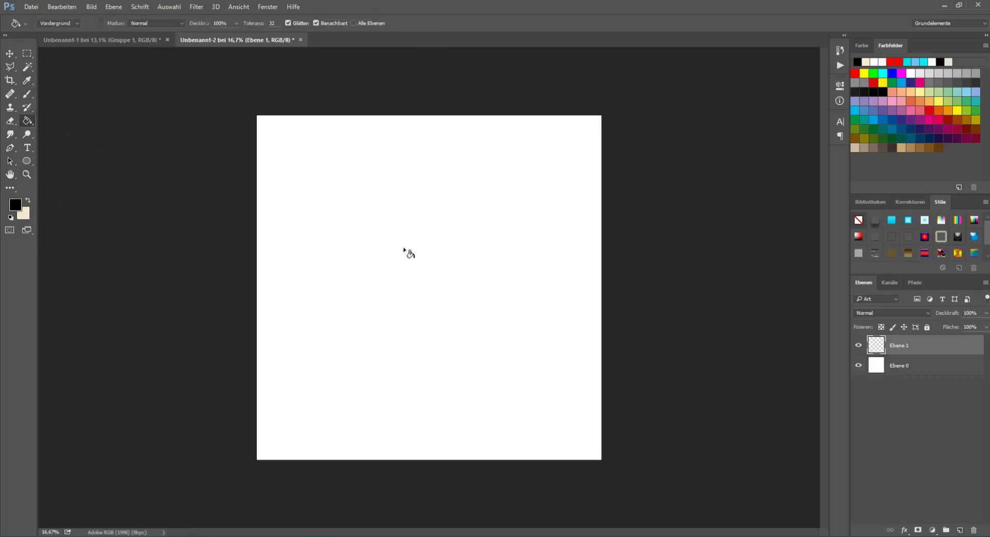
pyautogui.click(404, 286)
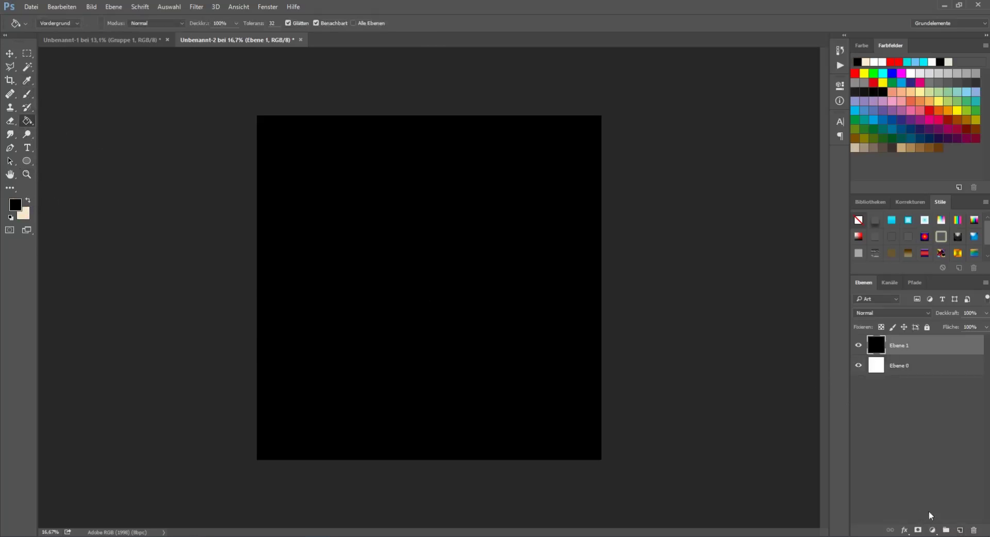
# Step: Add another empty layer on top and select the standard Brush tool
pyautogui.click(957, 531)
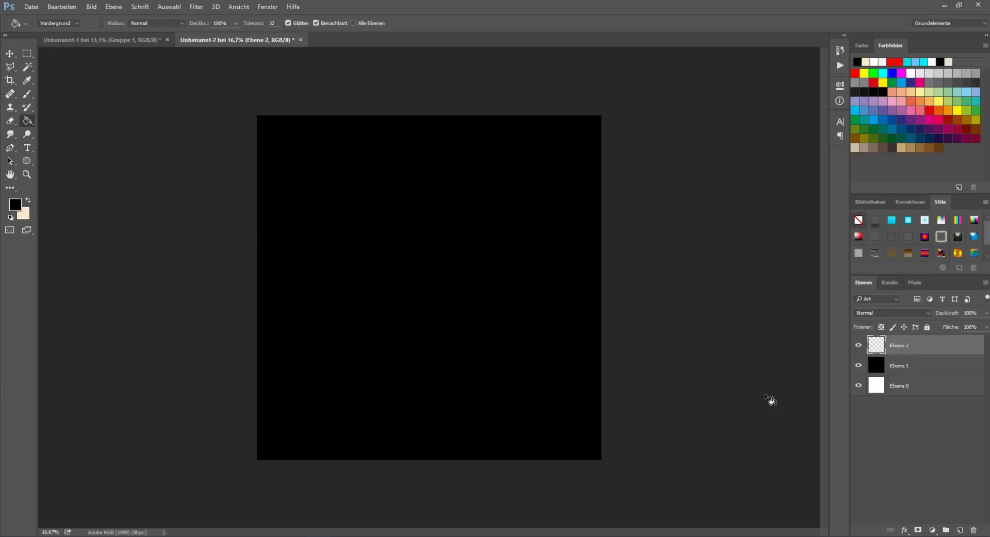
pyautogui.click(27, 94)
pyautogui.click(56, 96)
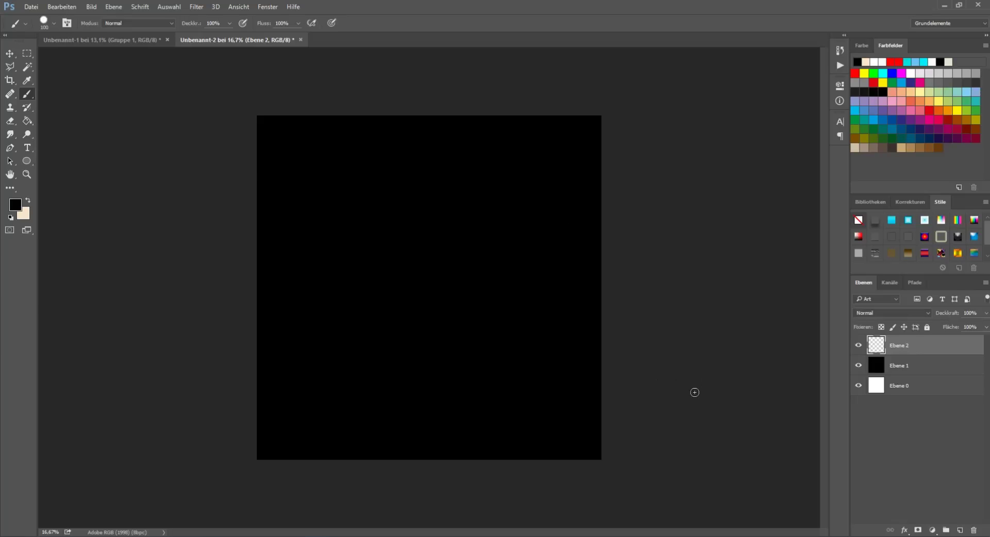
# Step: Add a guide layout of 2 columns and 2 rows with 150 px margins on every side
pyautogui.click(239, 6)
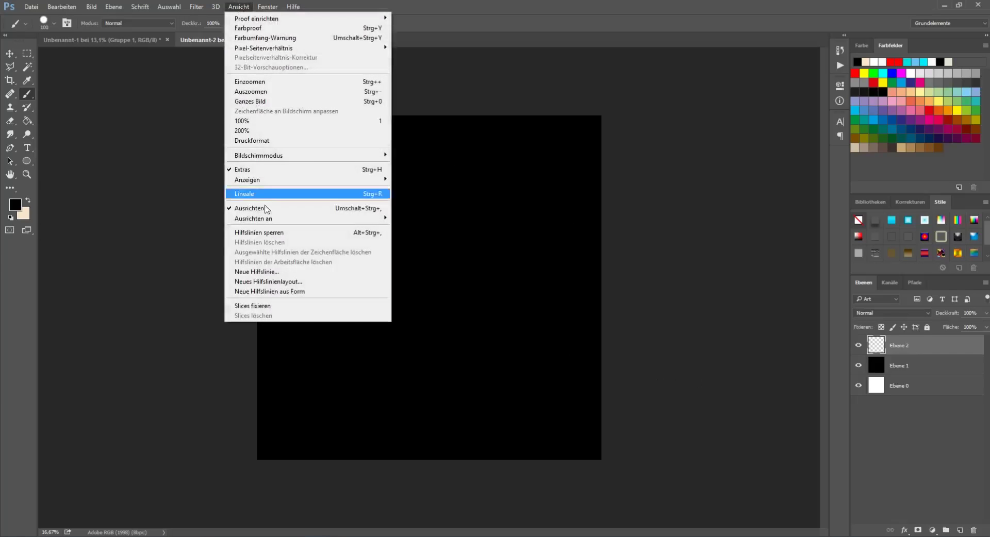
pyautogui.click(281, 281)
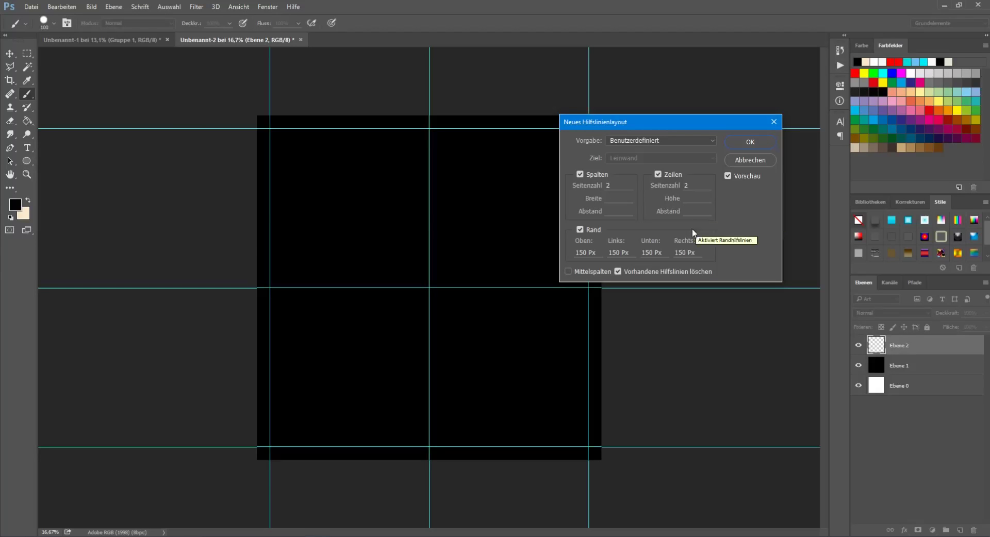
pyautogui.click(751, 143)
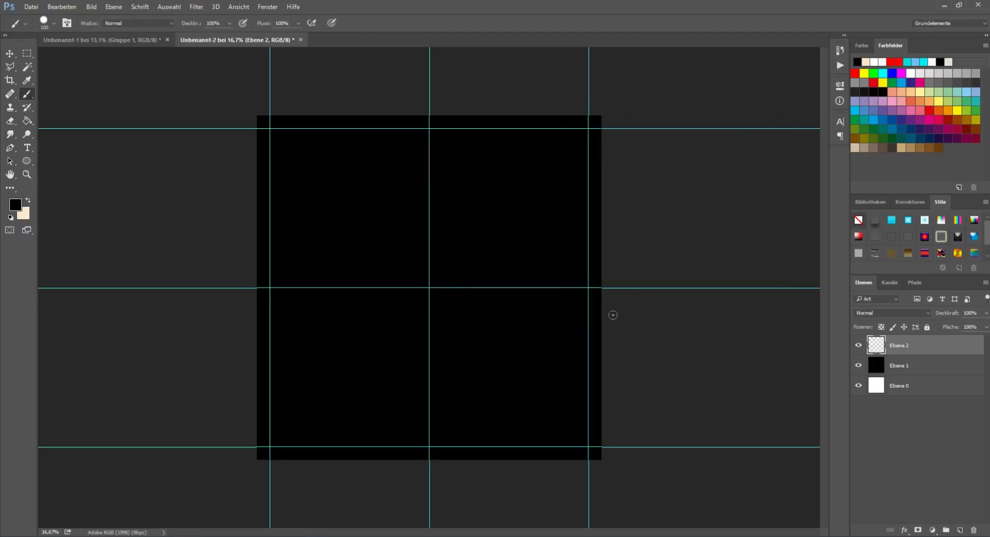
pyautogui.click(27, 200)
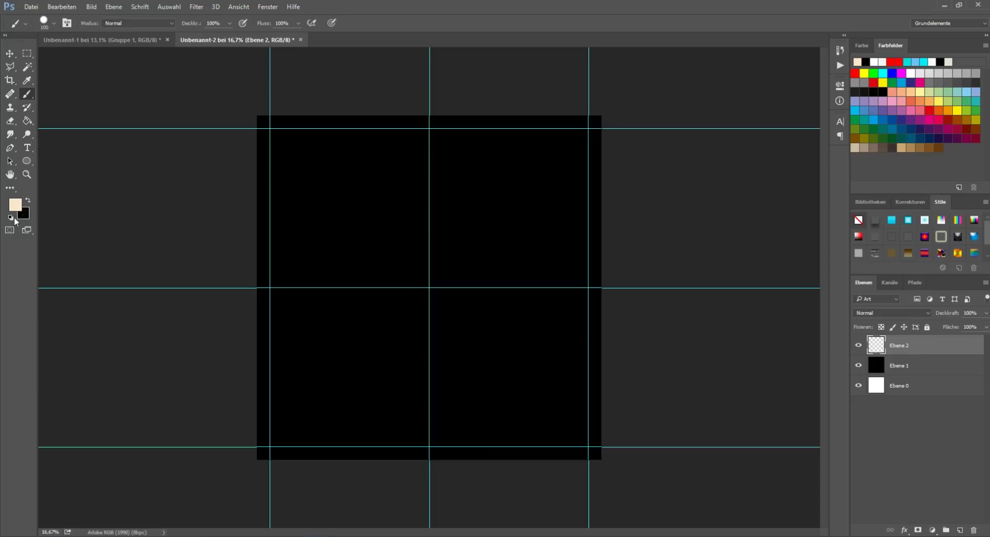
# Step: Set the foreground colour to a light cream of about f8e7c8
pyautogui.click(15, 206)
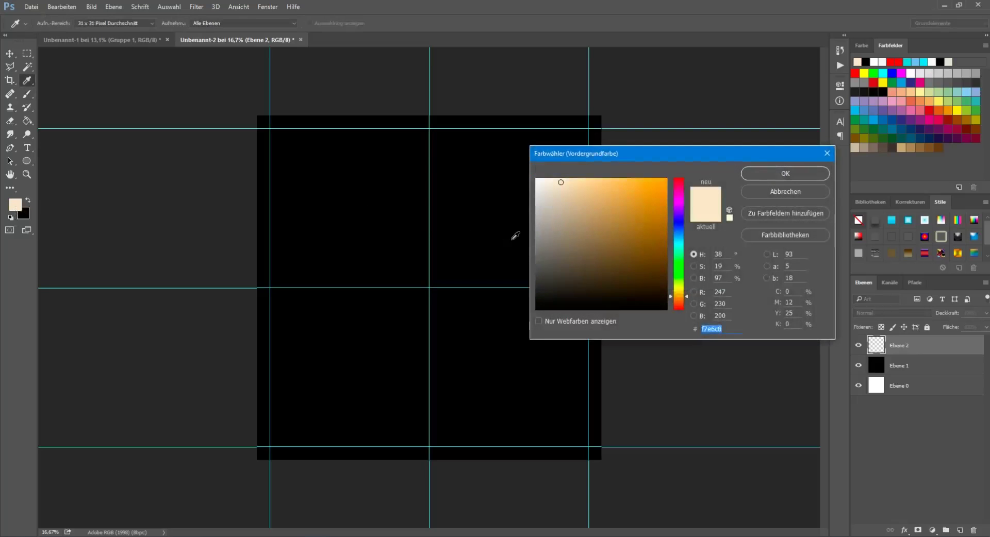
pyautogui.click(536, 181)
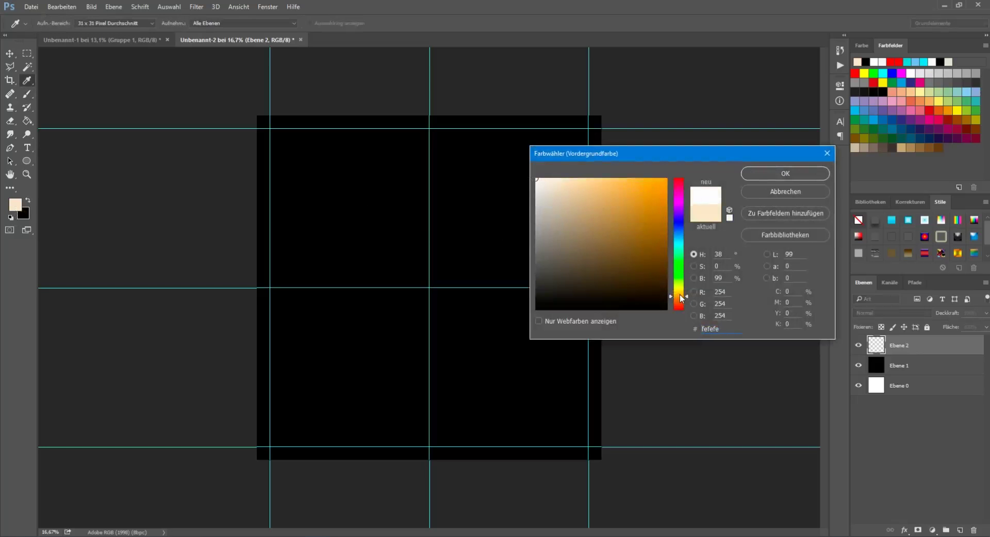
pyautogui.click(558, 183)
pyautogui.moveTo(558, 183); pyautogui.dragTo(561, 183)
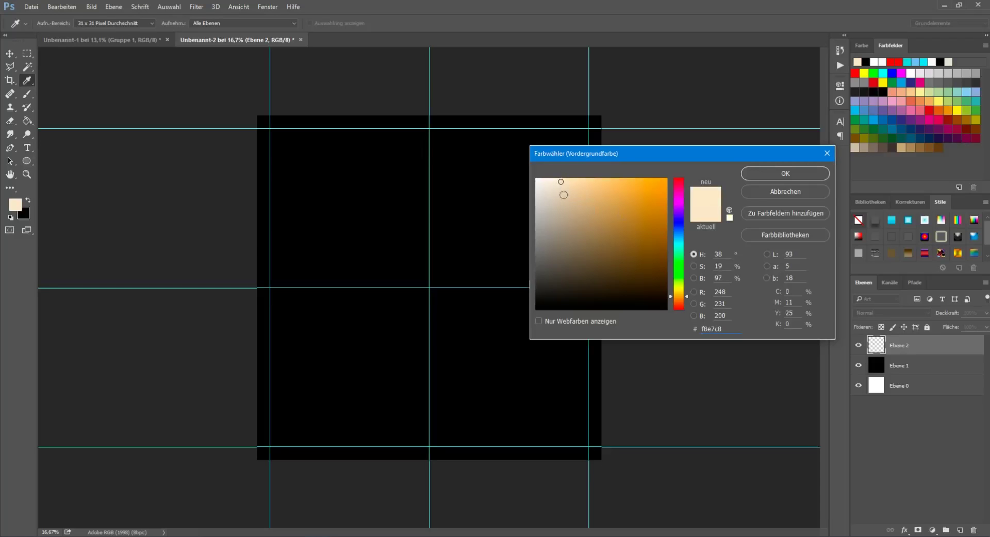
pyautogui.click(562, 194)
pyautogui.click(562, 184)
pyautogui.click(777, 173)
# Step: Check the standard brush's size and hardness, then select the Pen tool for drawing paths
pyautogui.press('b')
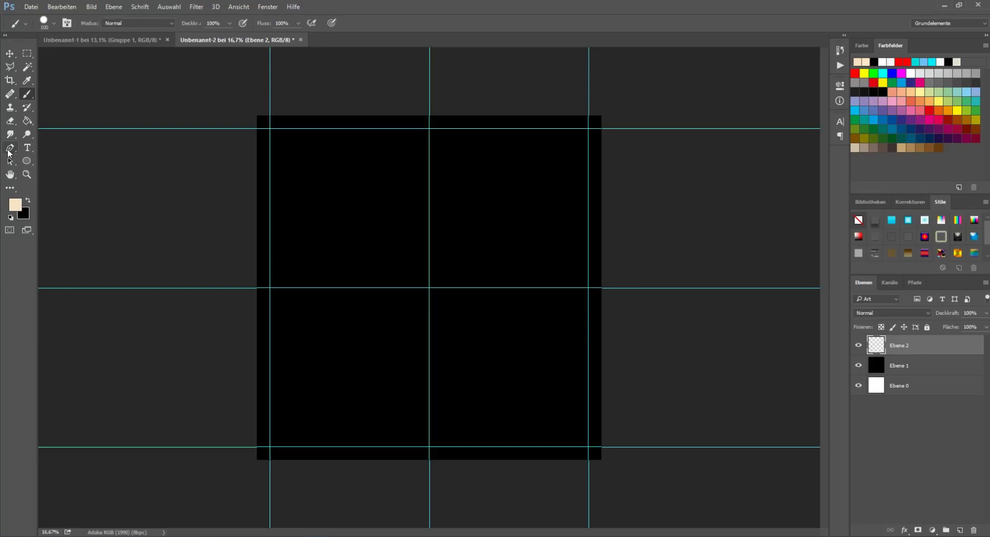
pyautogui.rightClick(29, 95)
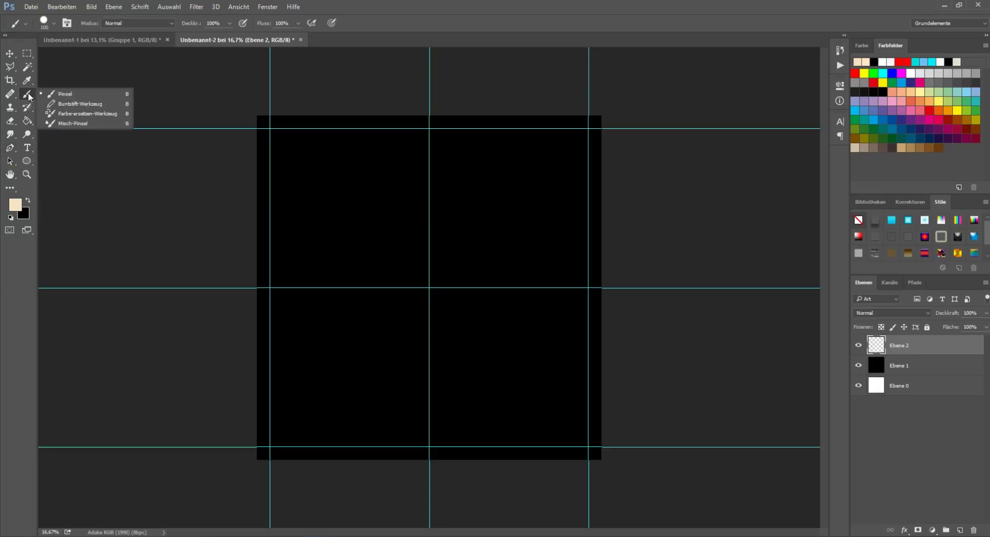
pyautogui.click(51, 97)
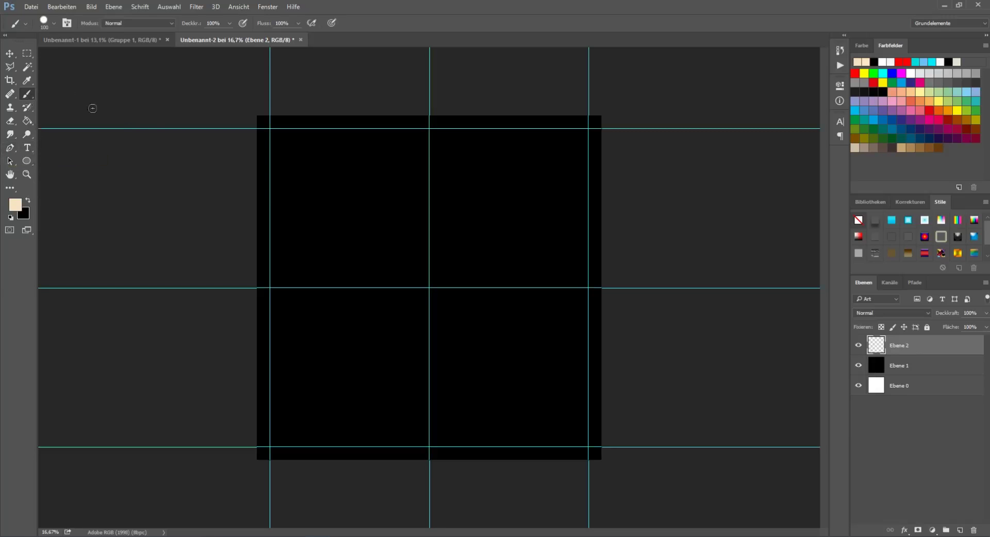
pyautogui.click(45, 22)
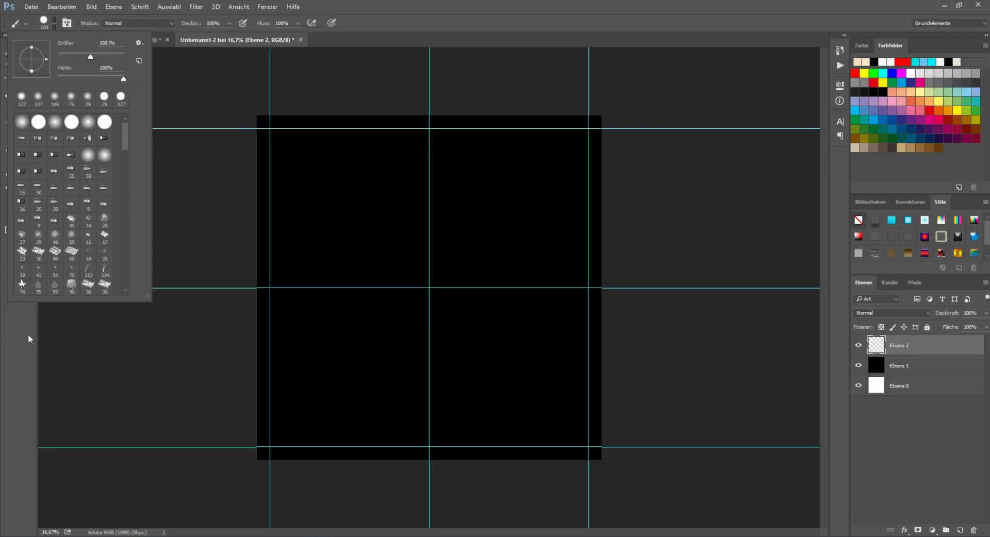
pyautogui.click(6, 339)
pyautogui.moveTo(10, 148); pyautogui.dragTo(45, 157)
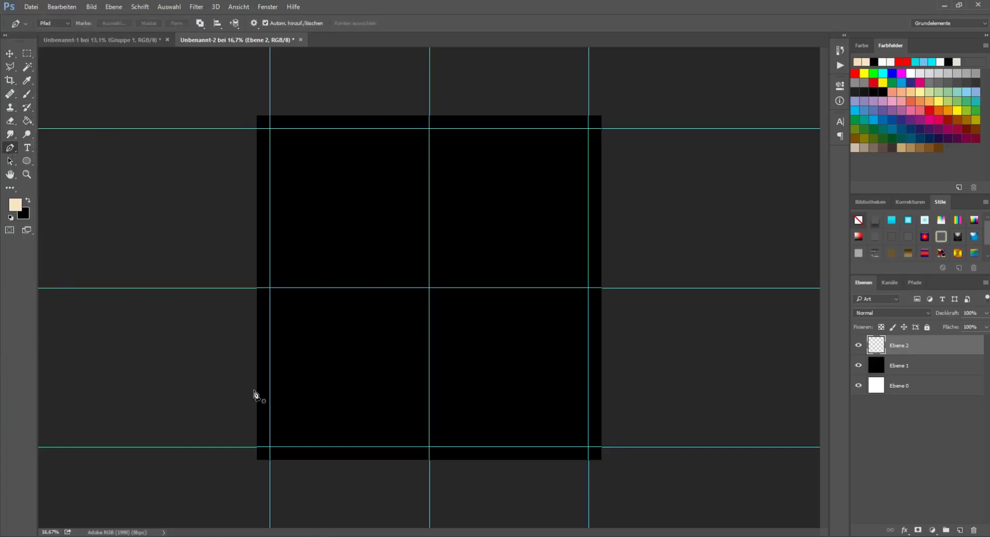
# Step: End the diagonal path at the top-right guide crossing
pyautogui.keyDown('alt'); pyautogui.scroll(3, 269, 446); pyautogui.keyUp('alt')
pyautogui.scroll(-3, 278, 451)
pyautogui.scroll(-3, 280, 452)
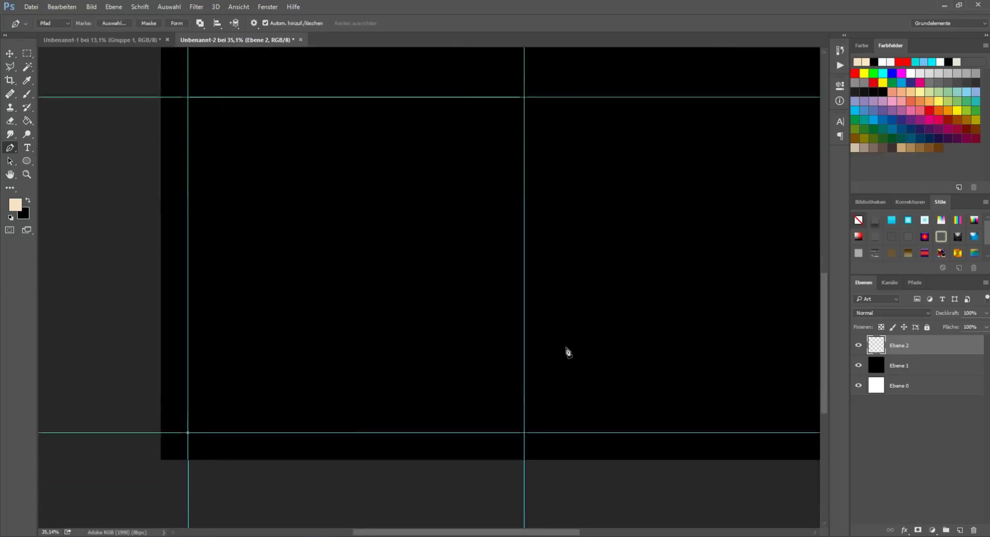
pyautogui.scroll(-5, 581, 353)
pyautogui.keyDown('alt'); pyautogui.scroll(-3, 577, 340); pyautogui.keyUp('alt')
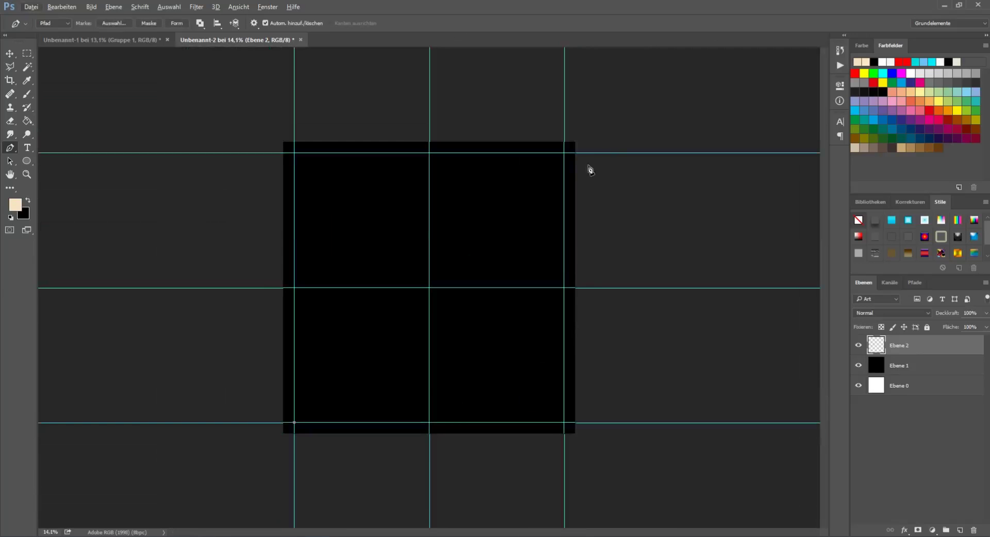
pyautogui.keyDown('alt'); pyautogui.scroll(2, 608, 153); pyautogui.keyUp('alt')
pyautogui.scroll(2, 686, 170)
pyautogui.scroll(1, 694, 207)
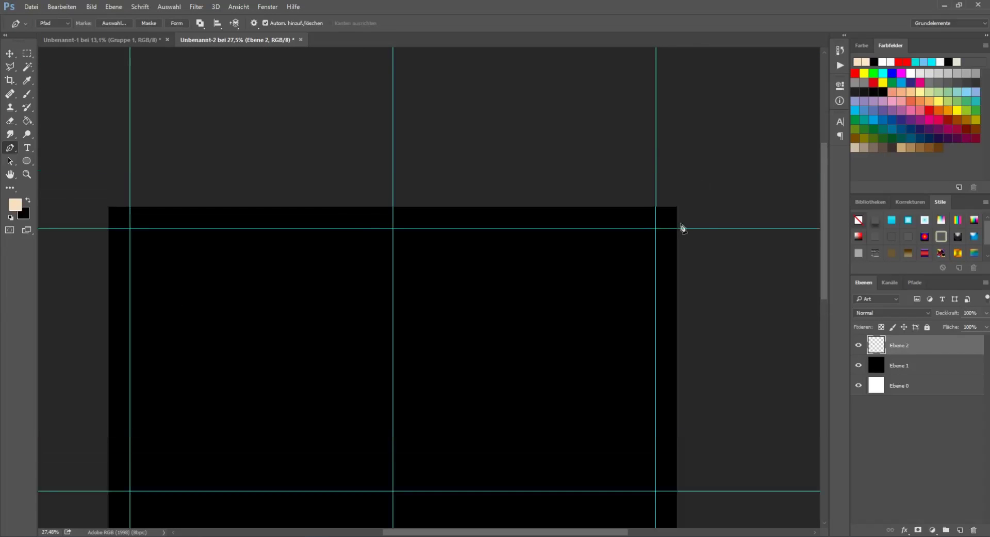
pyautogui.keyDown('alt'); pyautogui.scroll(2, 681, 228); pyautogui.keyUp('alt')
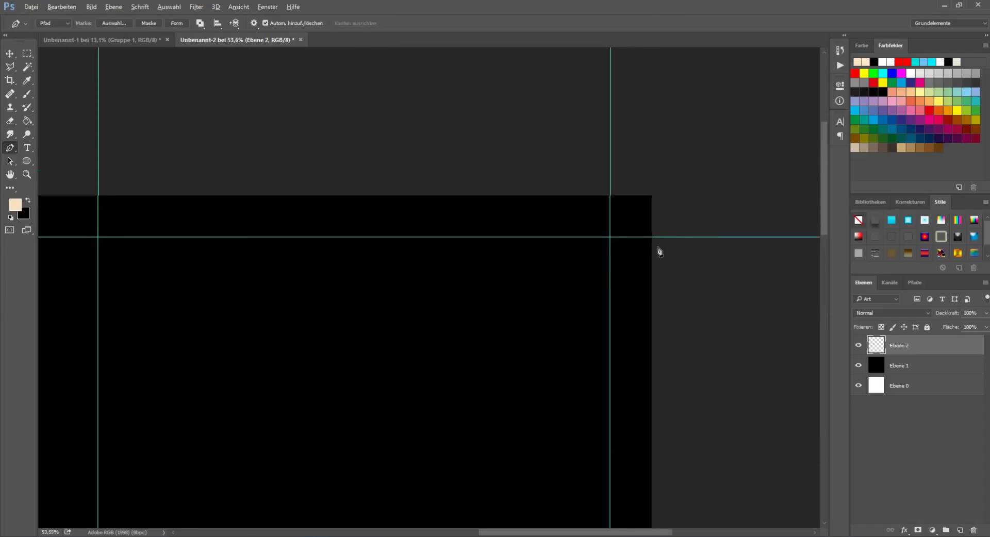
pyautogui.click(611, 238)
pyautogui.keyDown('alt'); pyautogui.scroll(-1, 536, 287); pyautogui.keyUp('alt')
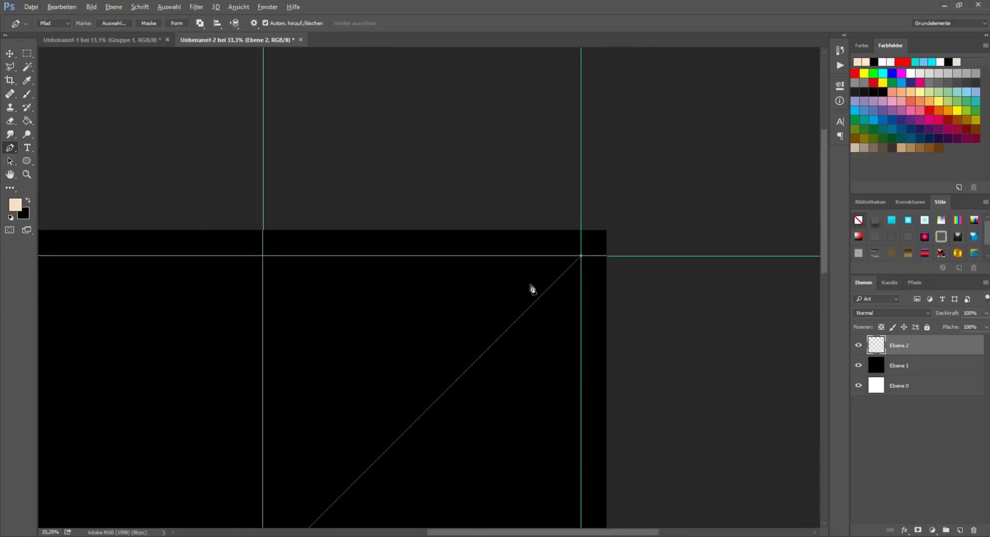
pyautogui.keyDown('alt'); pyautogui.scroll(-2, 530, 289); pyautogui.keyUp('alt')
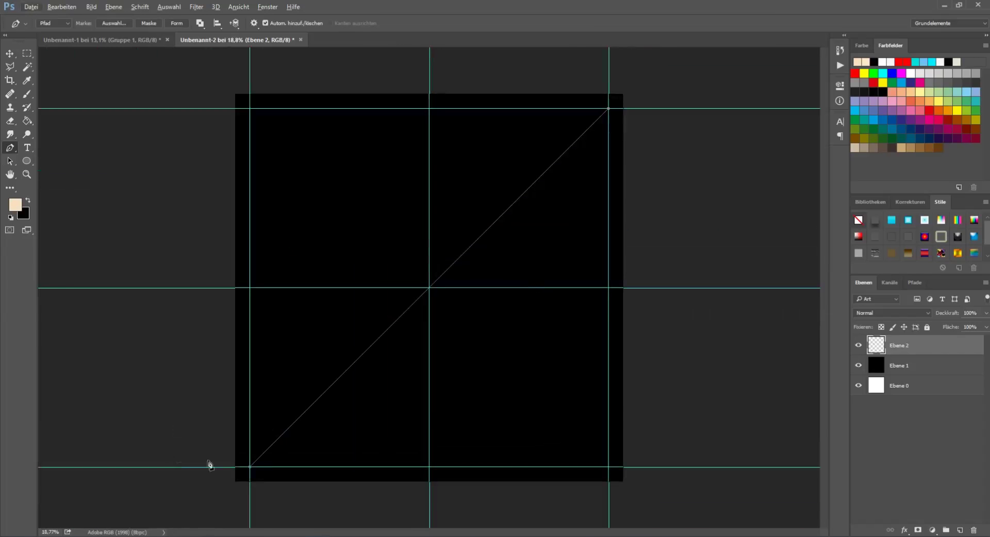
# Step: Add a centre anchor on the diagonal and drag its handle to bend it into an S-curve
pyautogui.click(356, 363)
pyautogui.moveTo(356, 363); pyautogui.dragTo(354, 366)
pyautogui.hotkey('ctrl', 'z')
pyautogui.click(430, 290)
pyautogui.moveTo(339, 379); pyautogui.dragTo(424, 404)
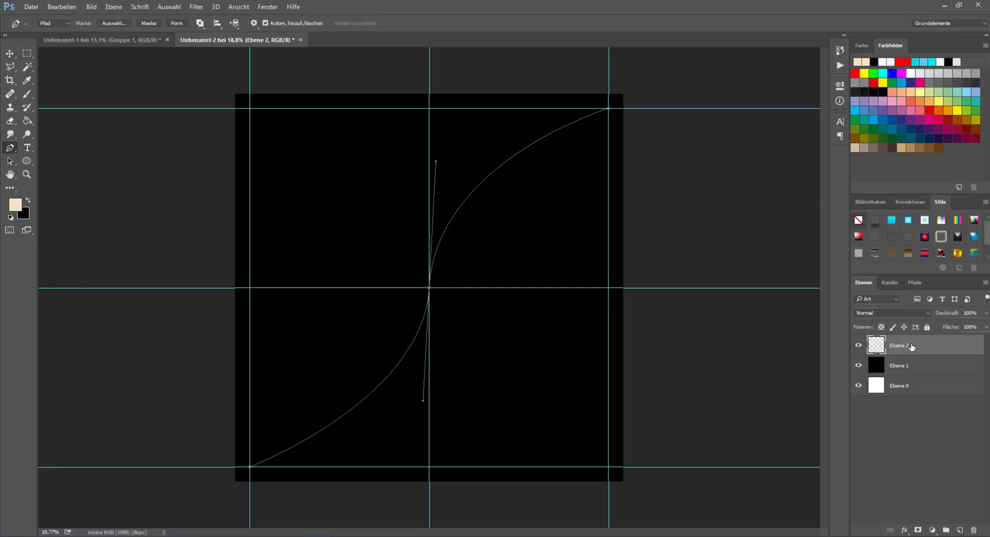
# Step: Stroke the S-curve path with the cream brush via Pfadkontur füllen
pyautogui.rightClick(431, 295)
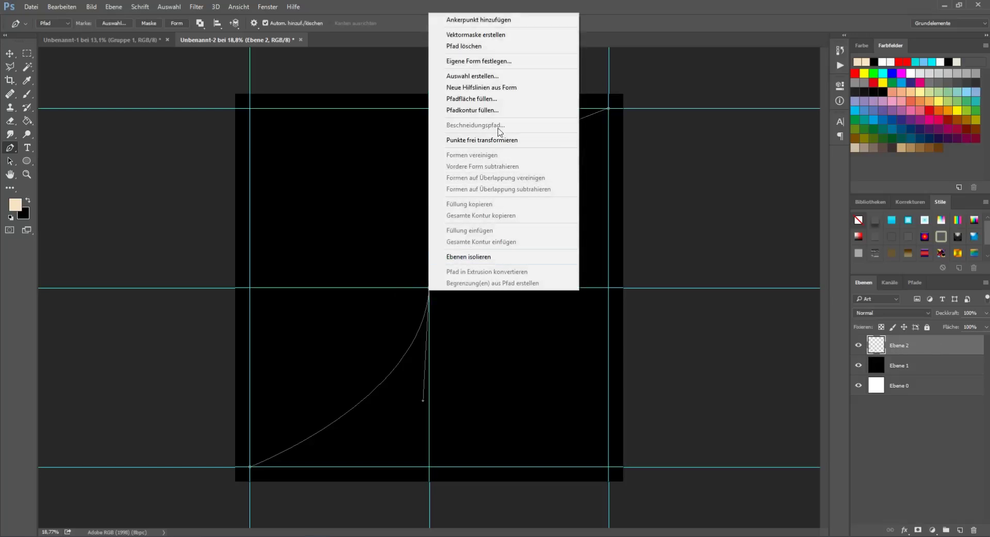
pyautogui.click(480, 110)
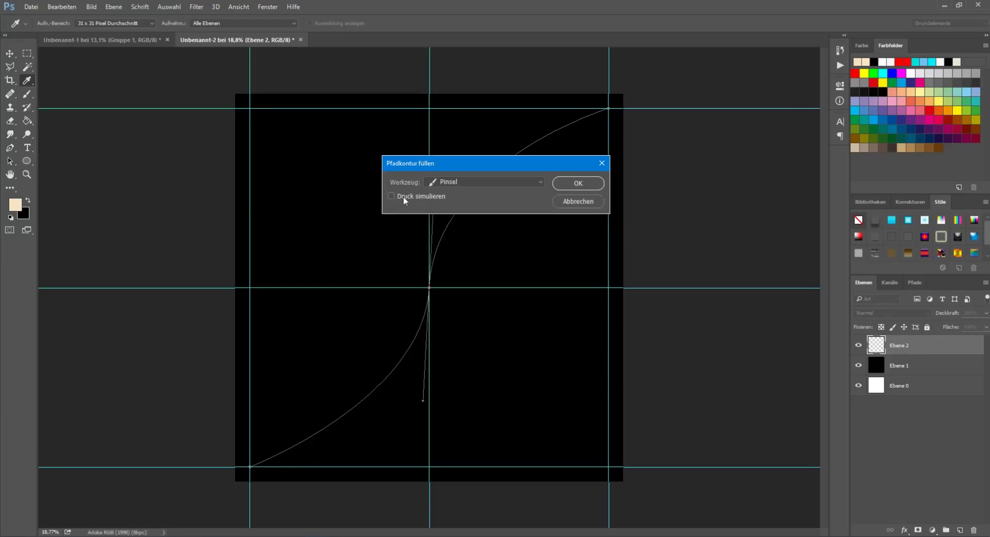
pyautogui.click(578, 183)
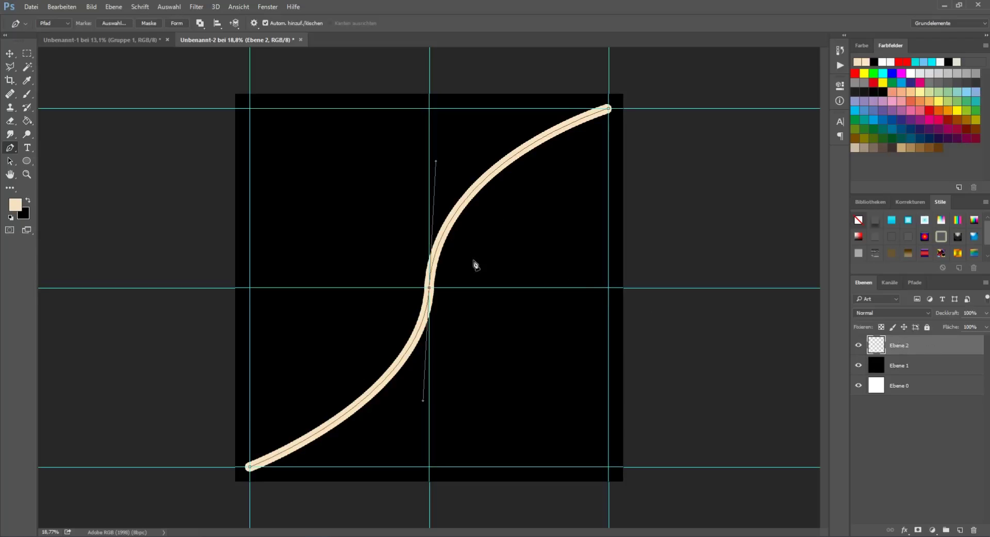
# Step: Duplicate the curve layer as Ebene 2 Kopie
pyautogui.rightClick(923, 353)
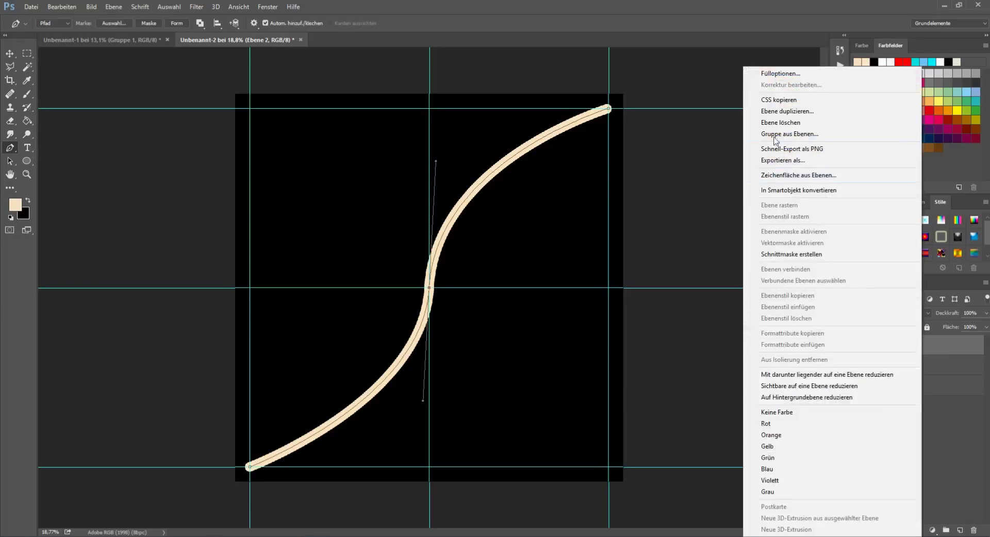
pyautogui.click(792, 112)
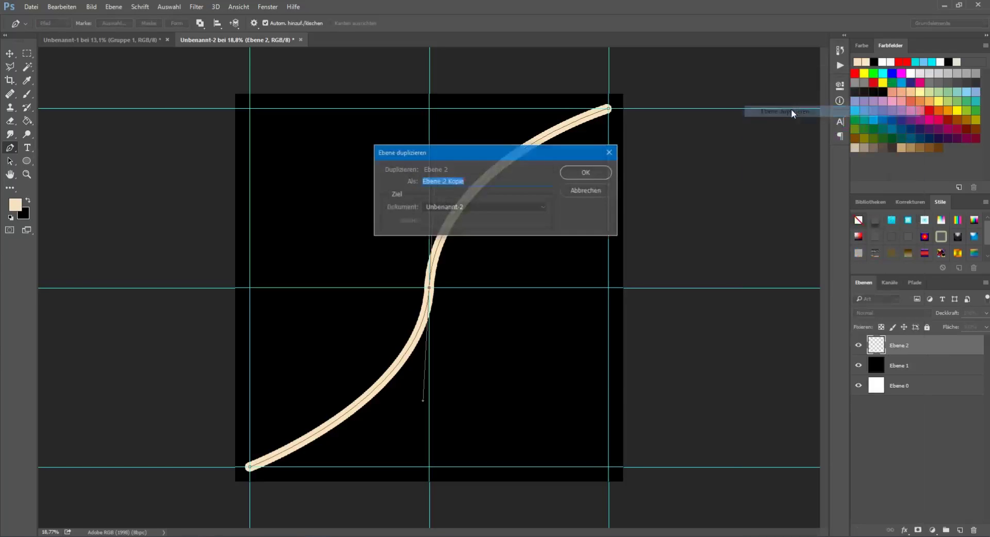
pyautogui.click(592, 171)
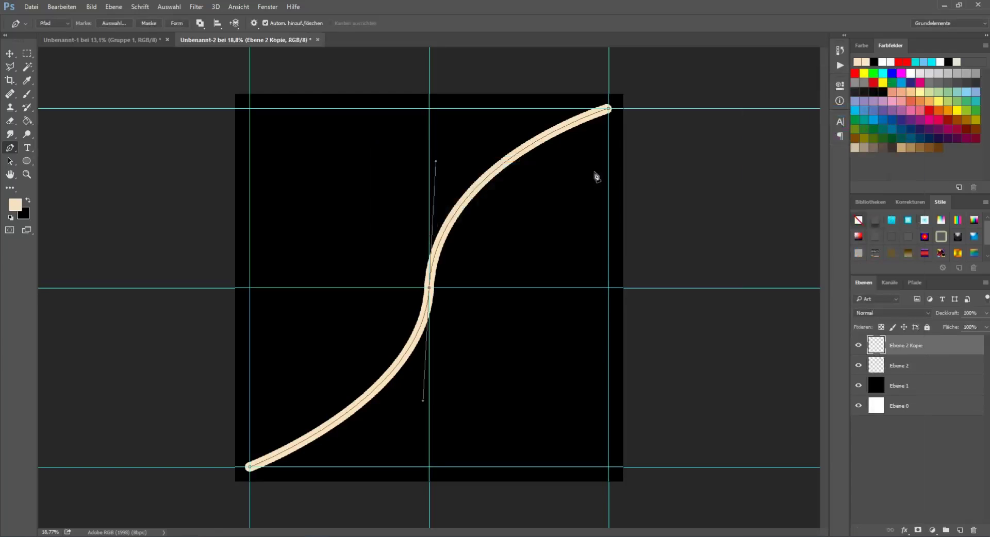
pyautogui.click(10, 54)
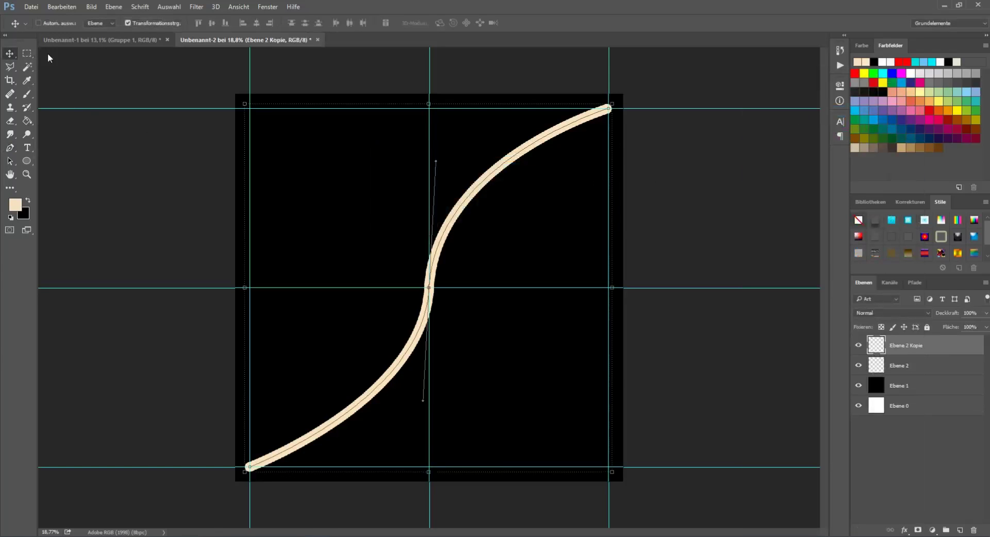
# Step: Rotate the Ebene 2 Kopie curve by 90° with Free Transform so it crosses the original
pyautogui.click(235, 480)
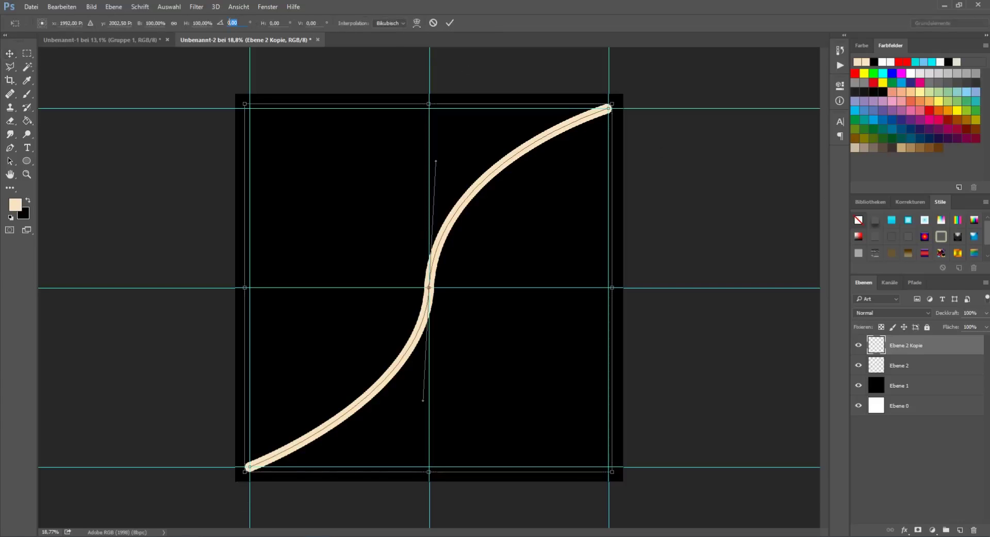
pyautogui.write('9')
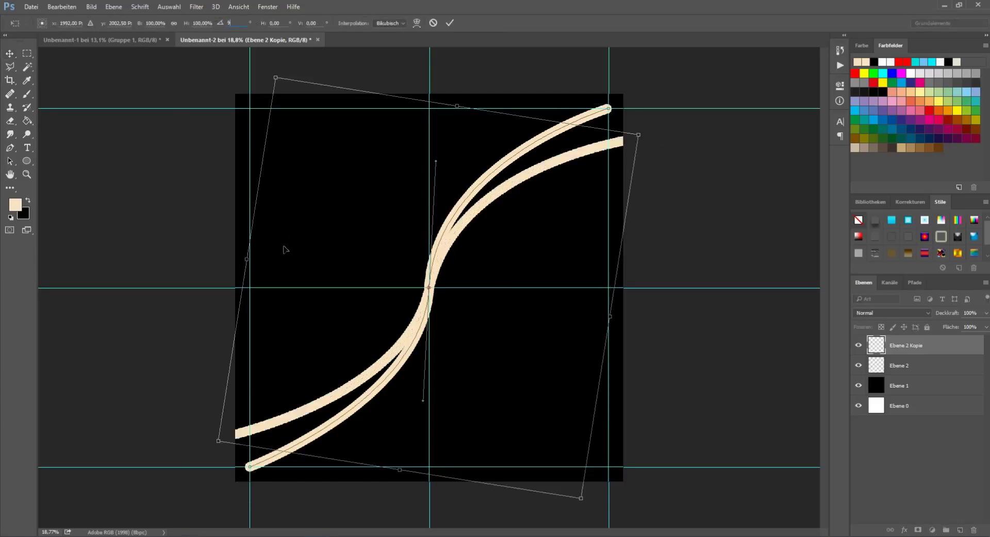
pyautogui.write('0')
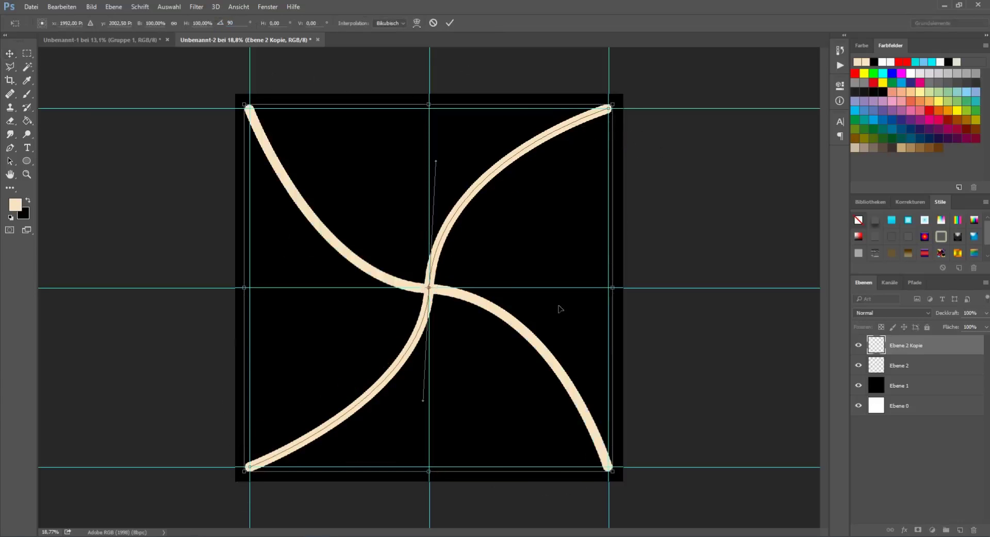
pyautogui.click(450, 23)
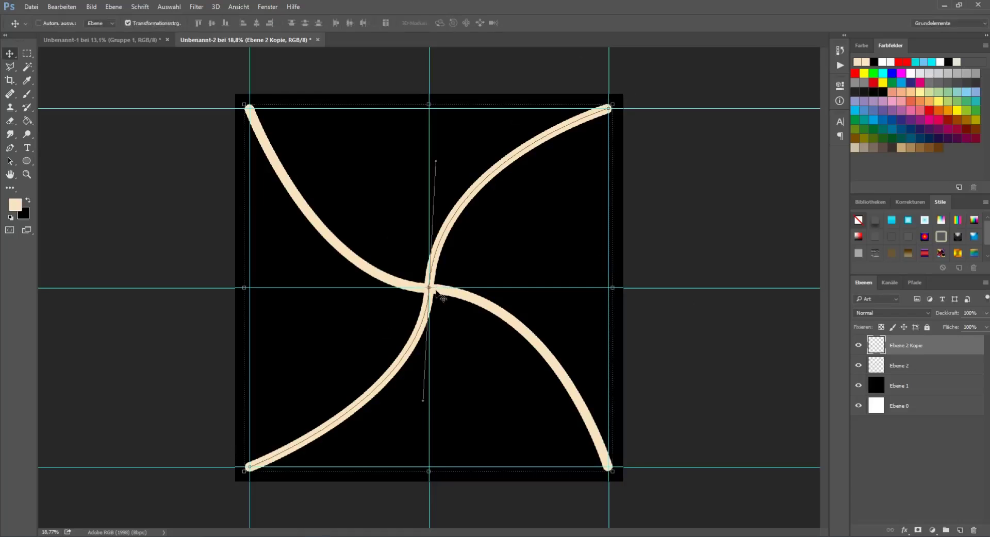
# Step: Add a new empty layer, Ebene 3, above the two curve layers
pyautogui.press('p')
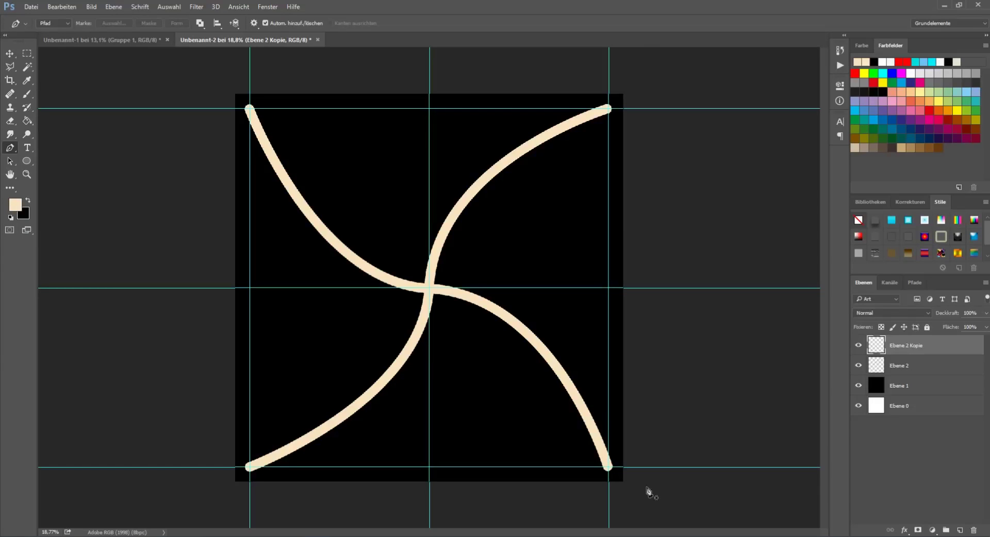
pyautogui.click(858, 345)
pyautogui.click(859, 346)
pyautogui.click(962, 531)
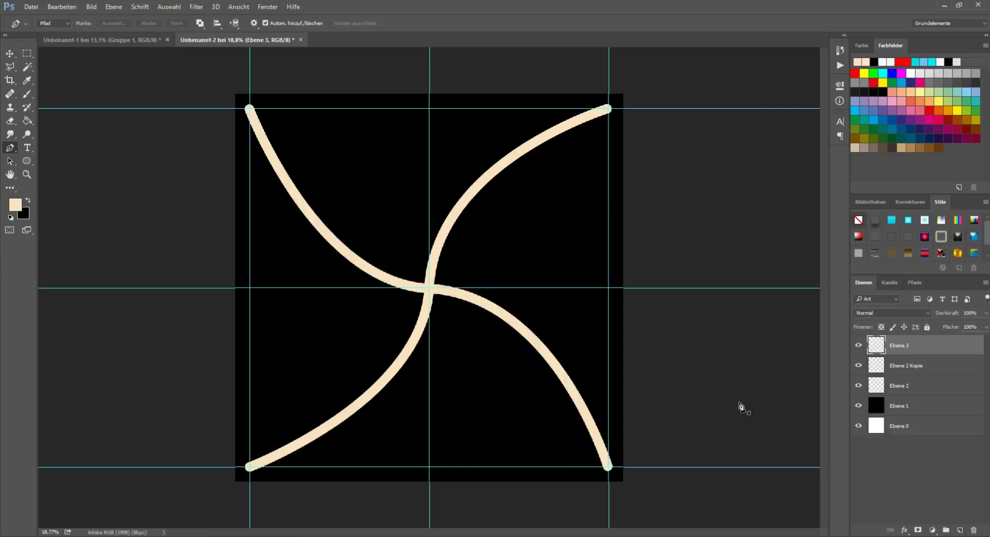
pyautogui.rightClick(416, 276)
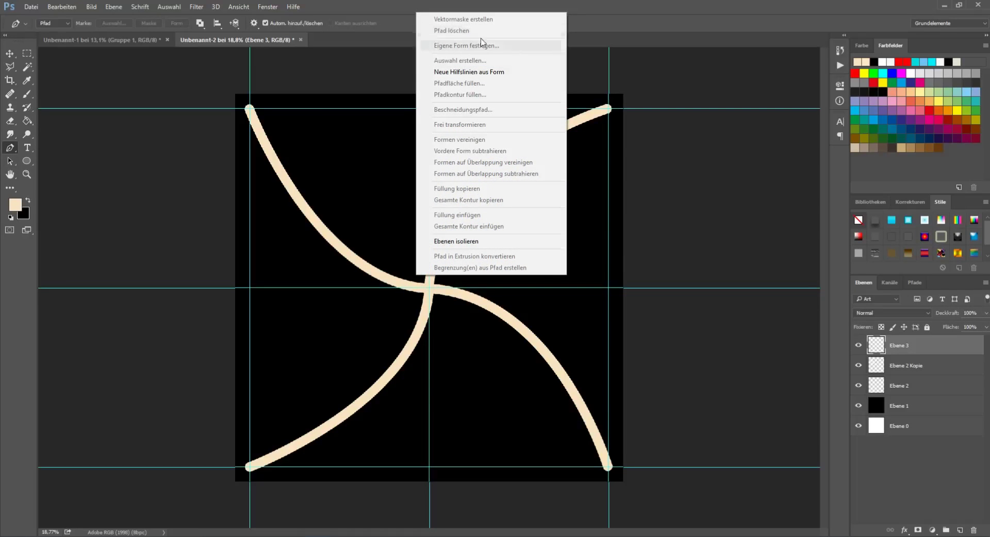
pyautogui.click(439, 72)
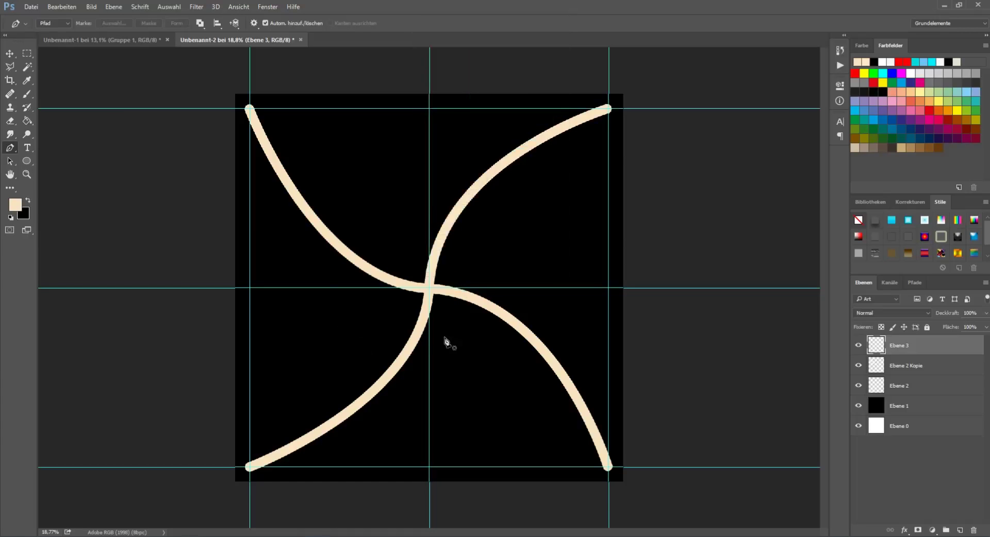
# Step: Draw a closed square path along the guides through the four curve ends
pyautogui.click(249, 468)
pyautogui.click(608, 468)
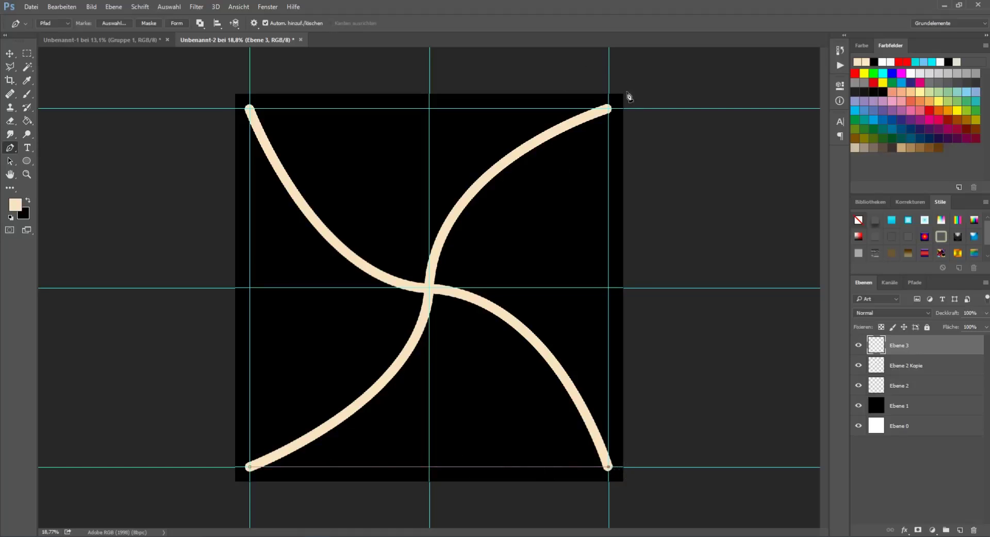
pyautogui.click(609, 108)
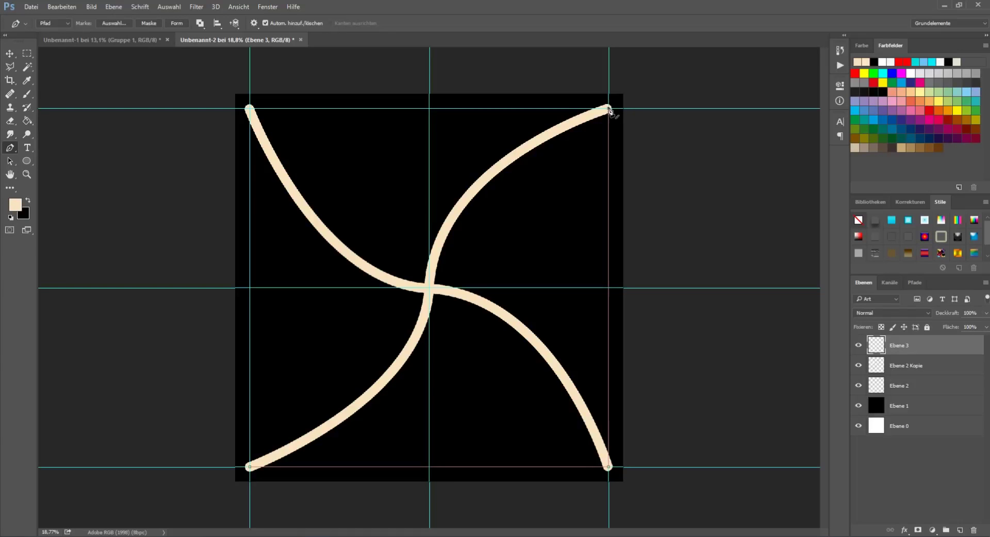
pyautogui.click(250, 109)
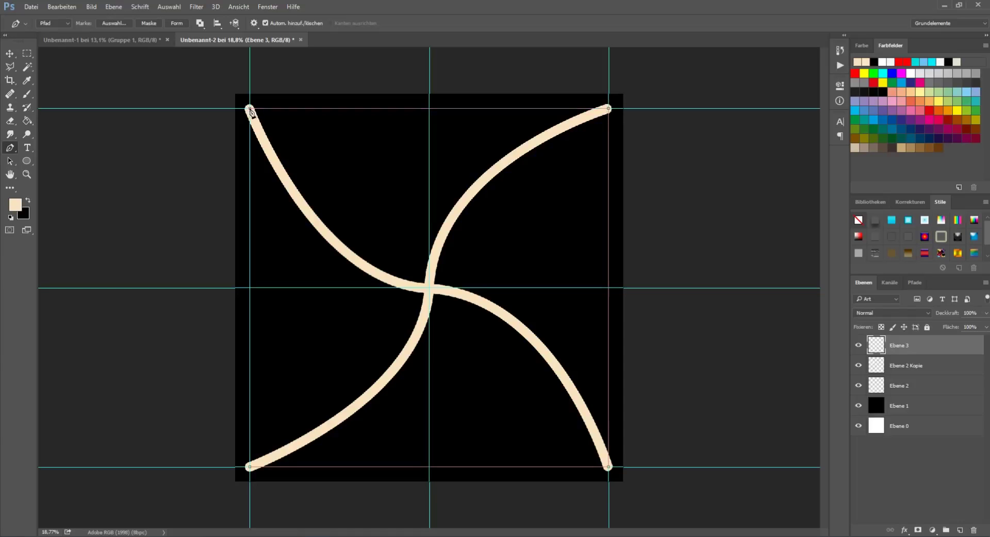
pyautogui.click(250, 469)
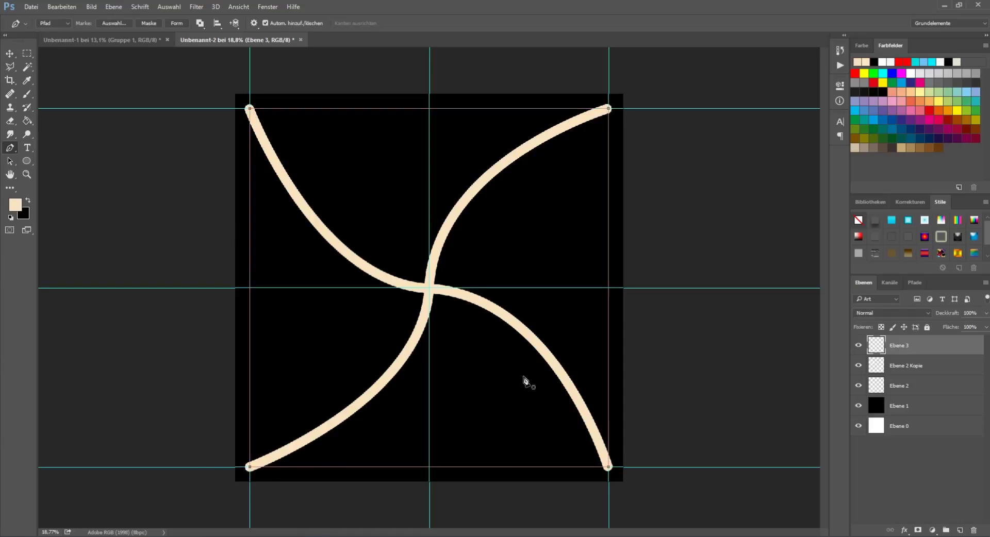
# Step: Stroke the square path in cream to form a thick border on Ebene 3
pyautogui.rightClick(448, 270)
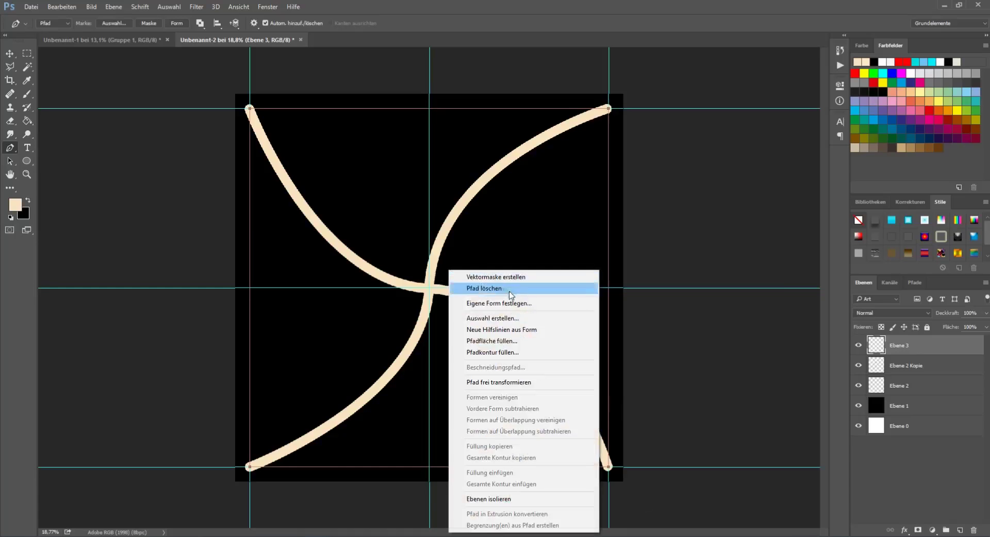
pyautogui.click(511, 352)
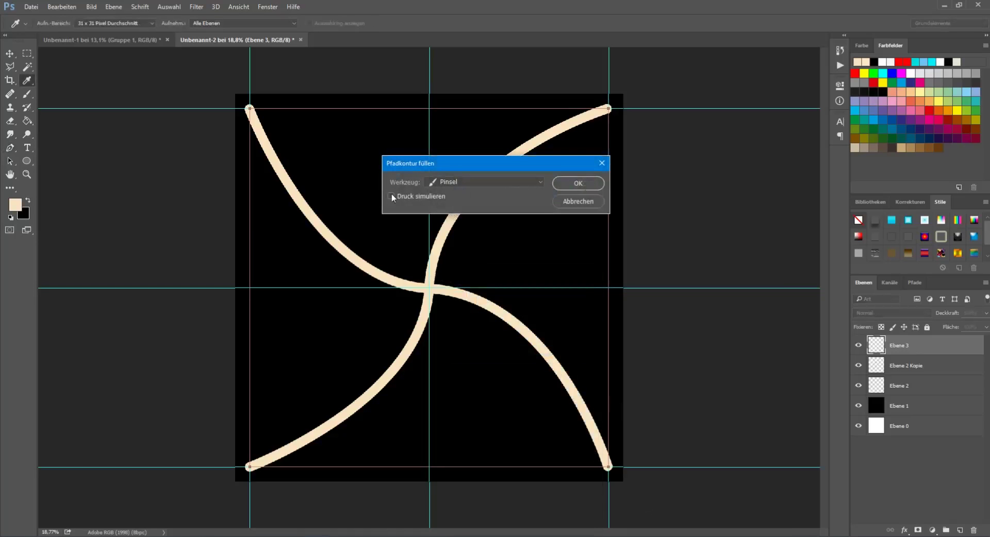
pyautogui.click(586, 184)
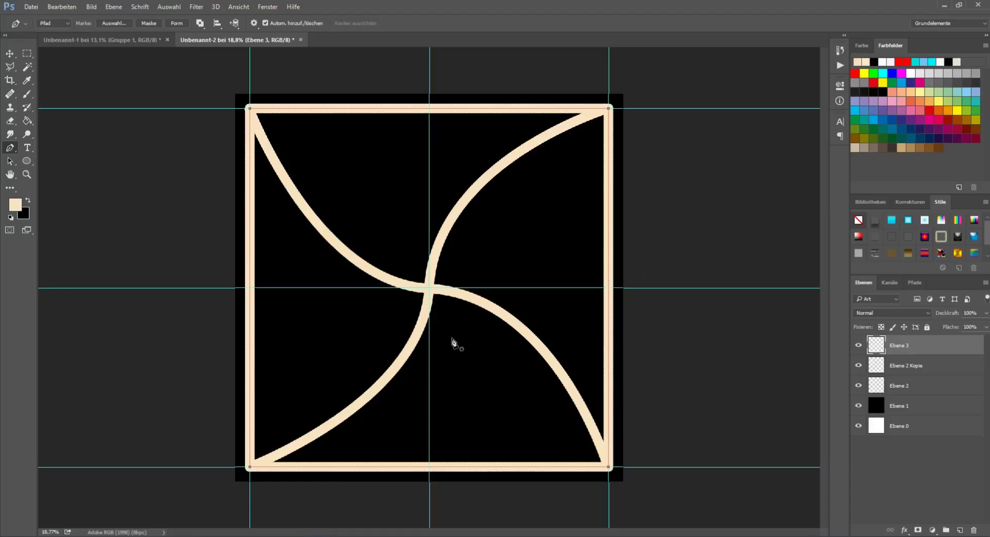
# Step: Delete the square working path
pyautogui.rightClick(452, 351)
pyautogui.click(488, 93)
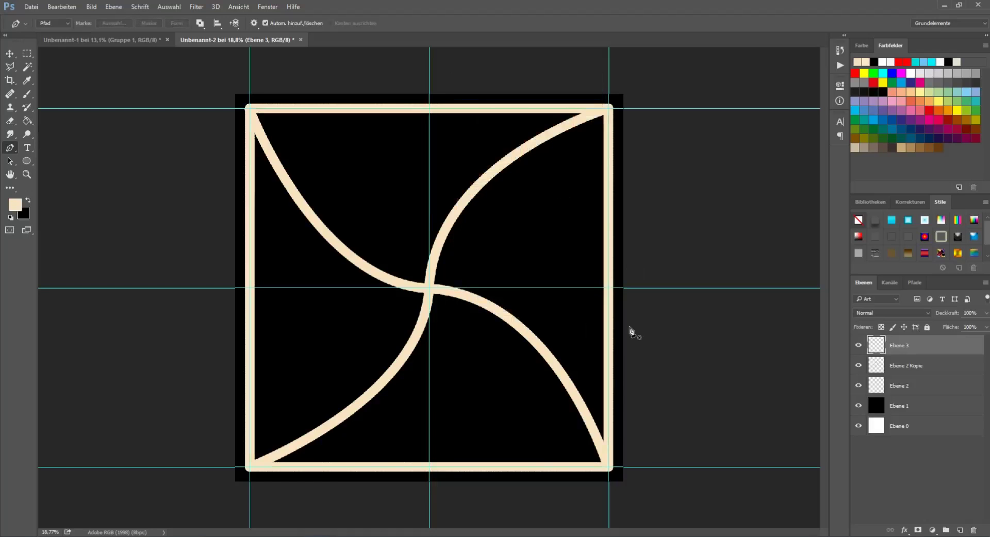
pyautogui.click(238, 7)
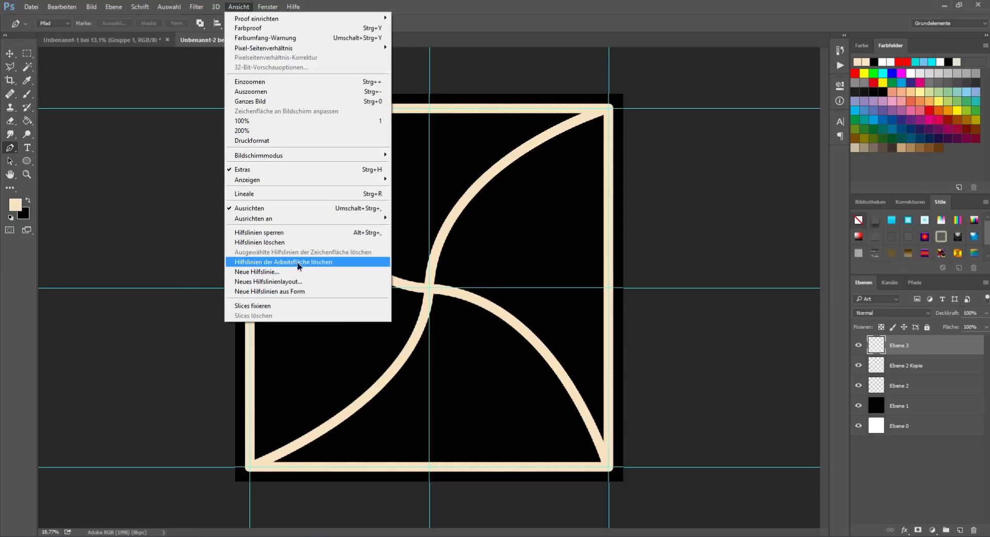
# Step: Clear the canvas guides and merge Ebene 2 Kopie and Ebene 2 into Ebene 3
pyautogui.click(298, 262)
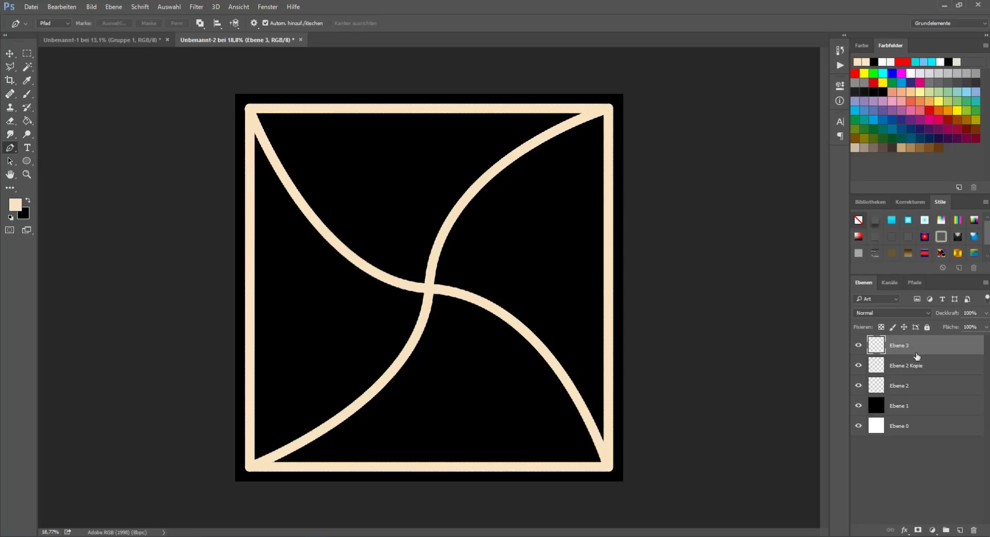
pyautogui.keyDown('shift'); pyautogui.click(914, 370); pyautogui.keyUp('shift')
pyautogui.keyDown('shift'); pyautogui.click(891, 388); pyautogui.keyUp('shift')
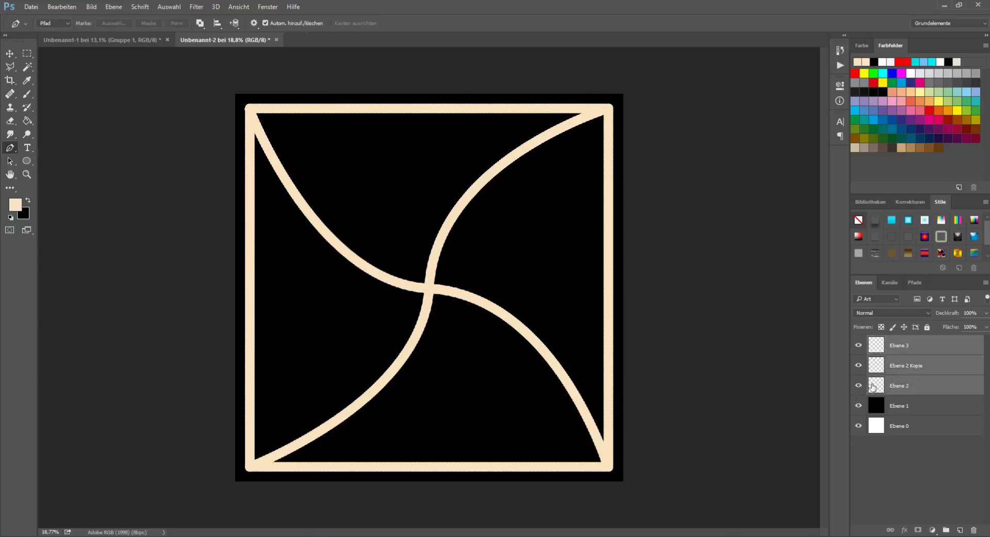
pyautogui.rightClick(912, 373)
pyautogui.click(809, 375)
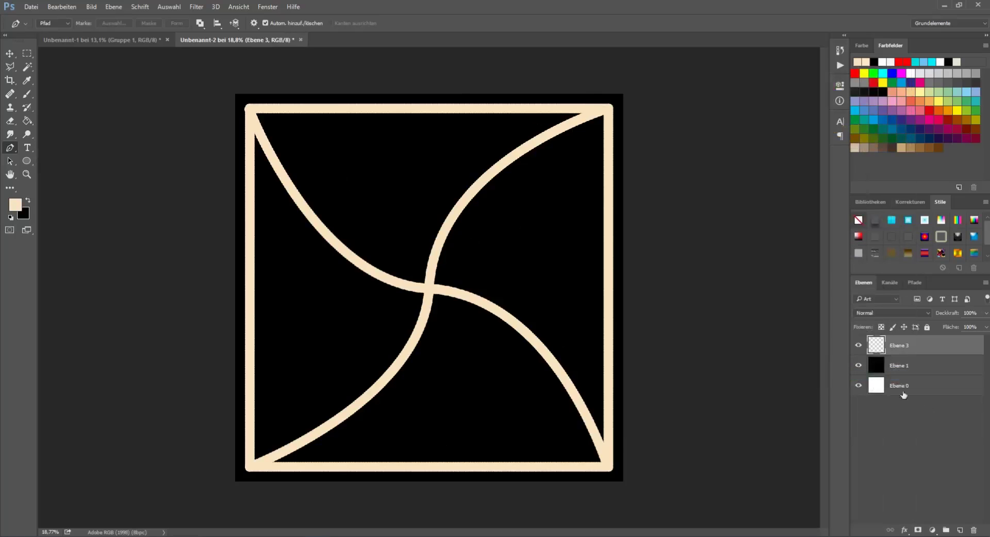
# Step: Toggle the merged lines layer and black background layer off and on to check them
pyautogui.click(858, 351)
pyautogui.click(859, 351)
pyautogui.click(858, 367)
pyautogui.click(859, 366)
# Step: Open 241.jpg, 177.jpg and 4.jpg from File Explorer in Photoshop, accepting each colour-profile conversion
pyautogui.click(283, 536)
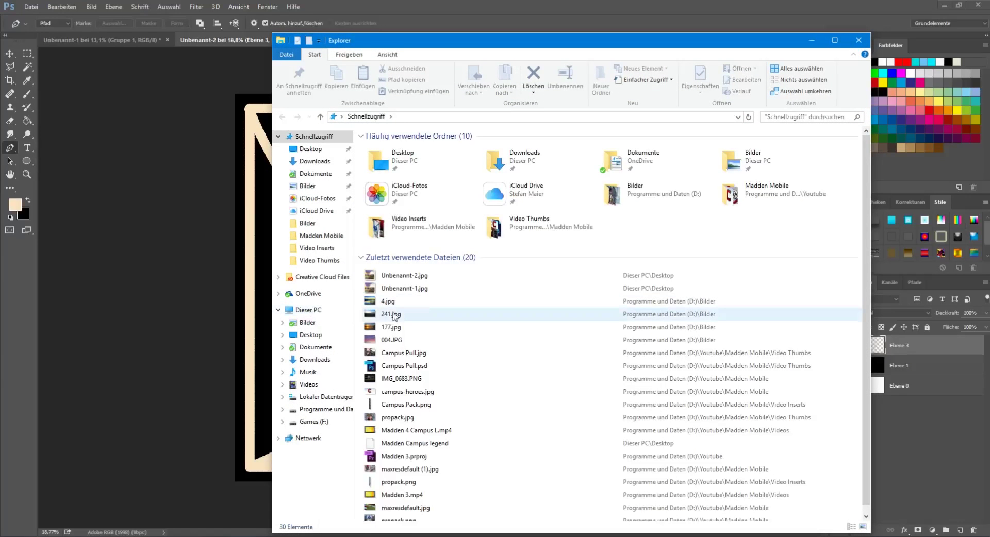
pyautogui.click(394, 318)
pyautogui.keyDown('shift'); pyautogui.click(389, 328); pyautogui.keyUp('shift')
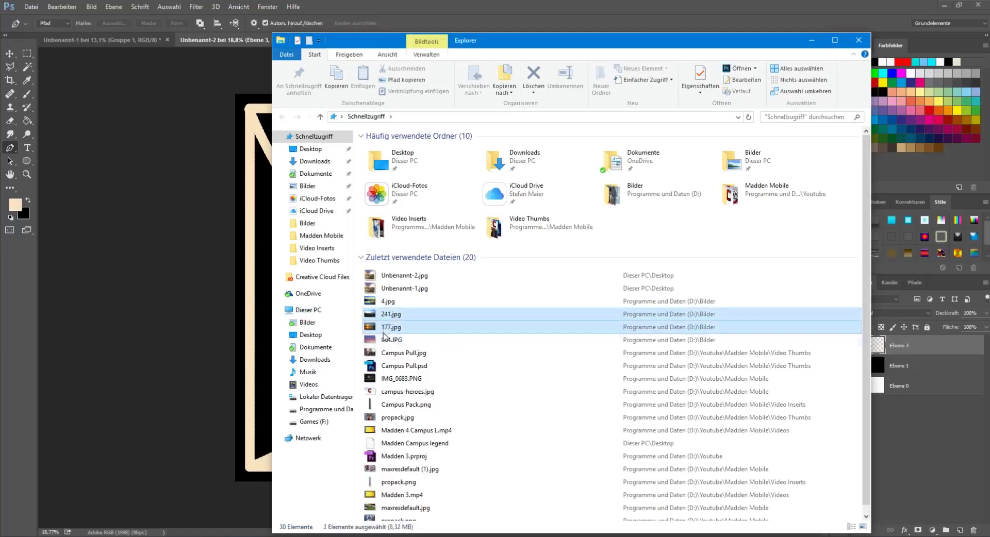
pyautogui.keyDown('ctrl'); pyautogui.click(387, 336); pyautogui.keyUp('ctrl')
pyautogui.keyDown('ctrl'); pyautogui.click(388, 302); pyautogui.keyUp('ctrl')
pyautogui.rightClick(388, 301)
pyautogui.click(418, 310)
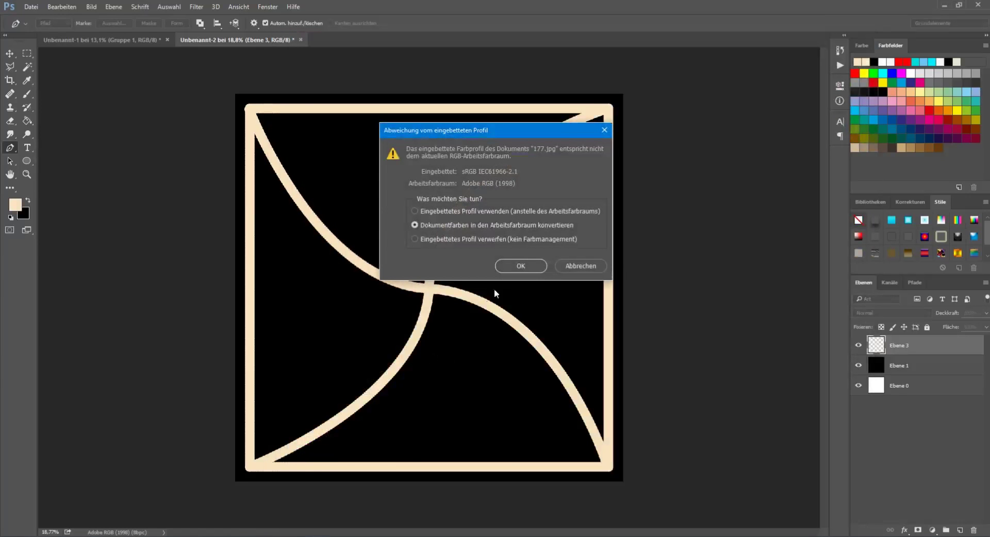
pyautogui.click(520, 267)
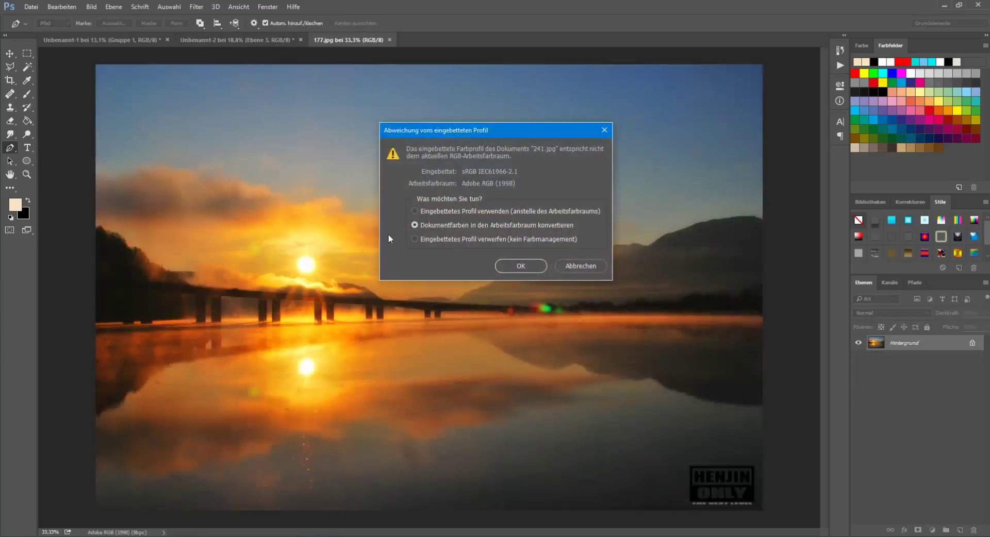
pyautogui.click(521, 267)
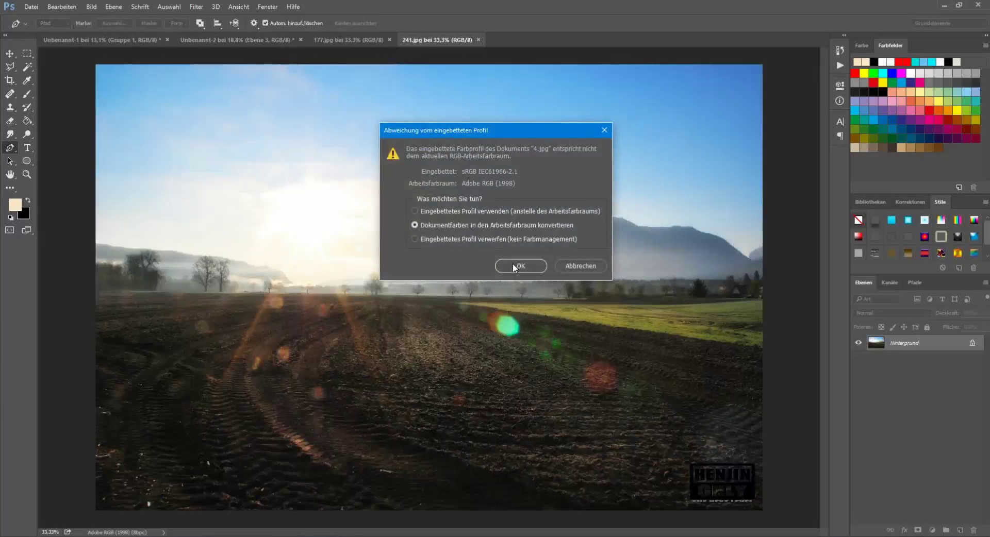
pyautogui.click(518, 266)
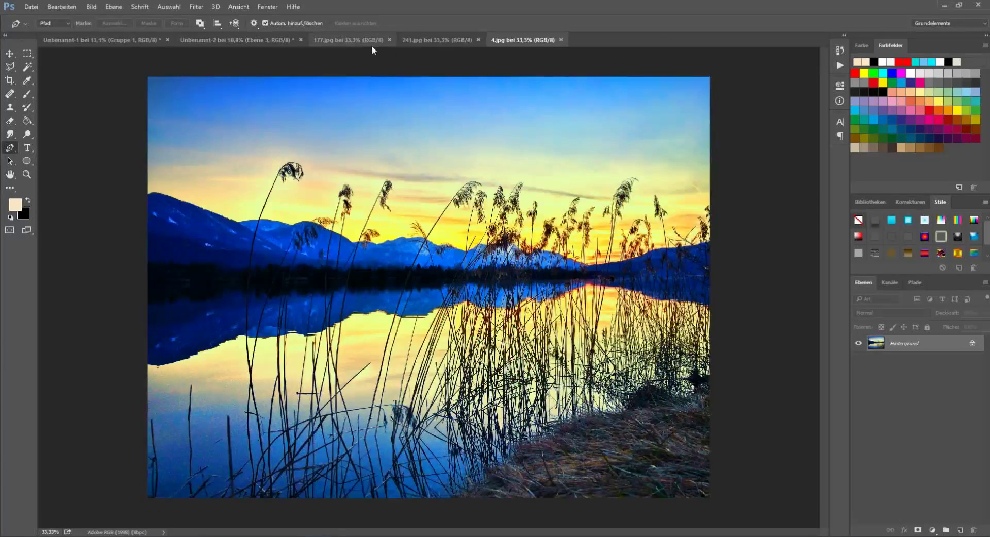
pyautogui.click(220, 42)
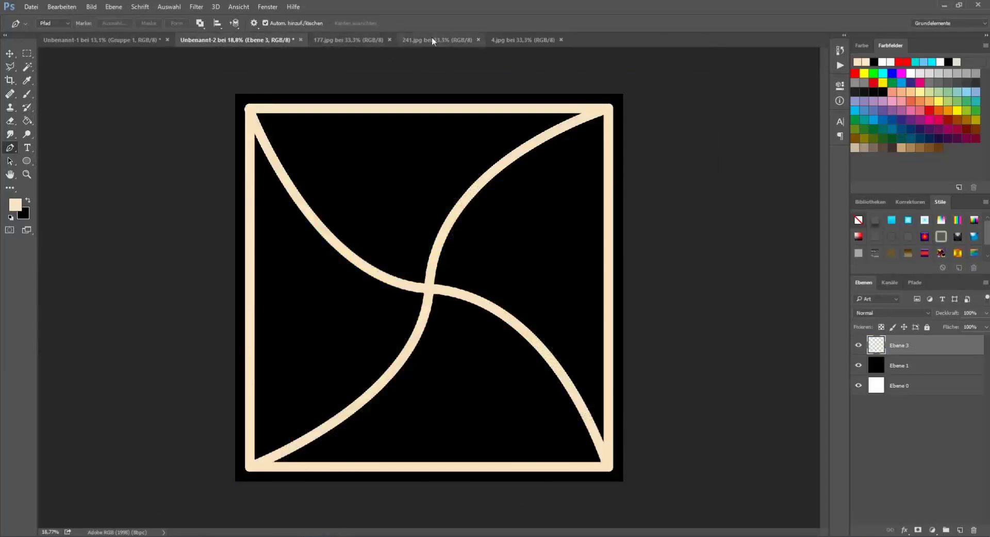
# Step: Review the Unbenannt-1 collage and the newly opened 241.jpg, 177.jpg and 4.jpg documents
pyautogui.click(101, 39)
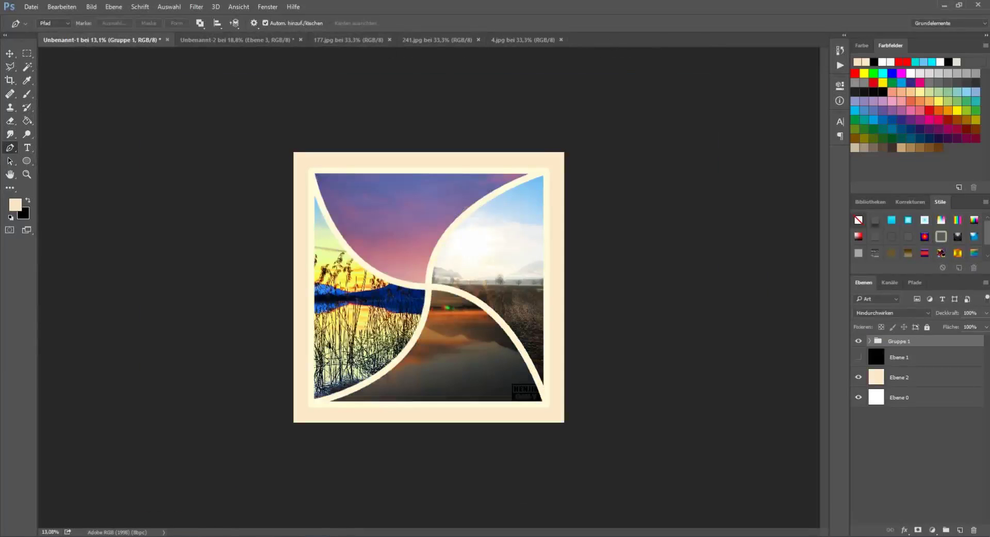
pyautogui.press('super+e')
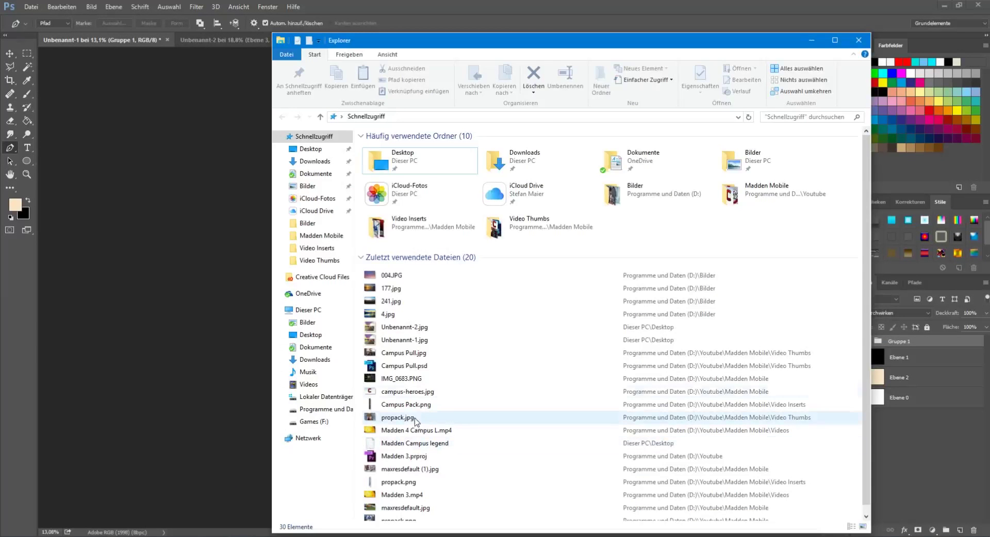
pyautogui.click(391, 288)
pyautogui.keyDown('shift'); pyautogui.click(388, 314); pyautogui.keyUp('shift')
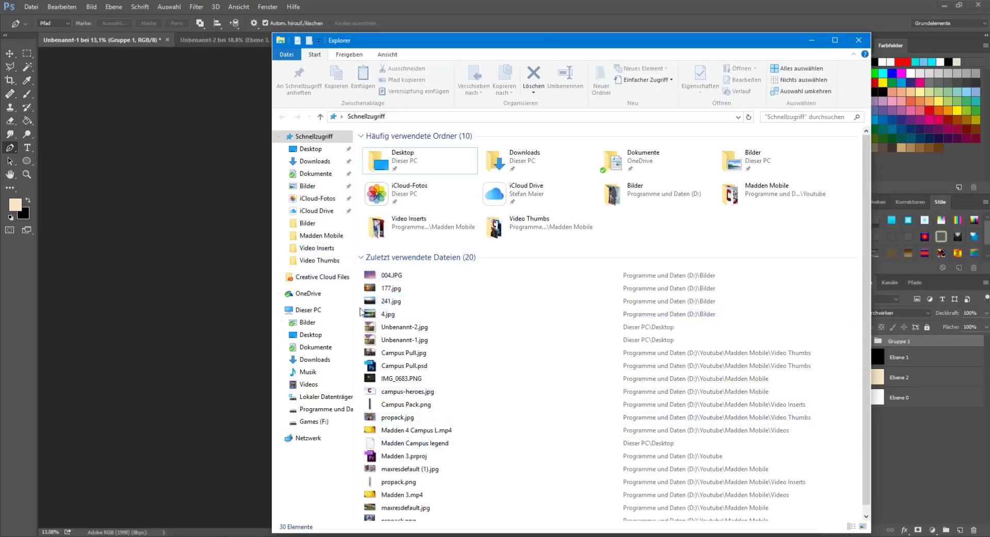
pyautogui.press('Return')
pyautogui.click(417, 41)
pyautogui.click(350, 41)
pyautogui.click(519, 41)
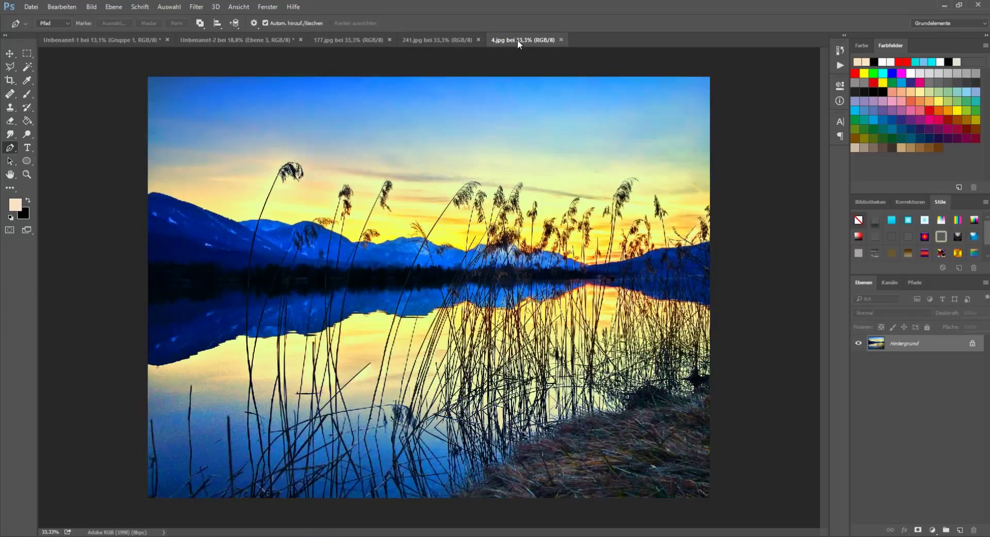
# Step: Open 004.JPG from Explorer's recent files, accepting the colour-profile conversion
pyautogui.press('super+e')
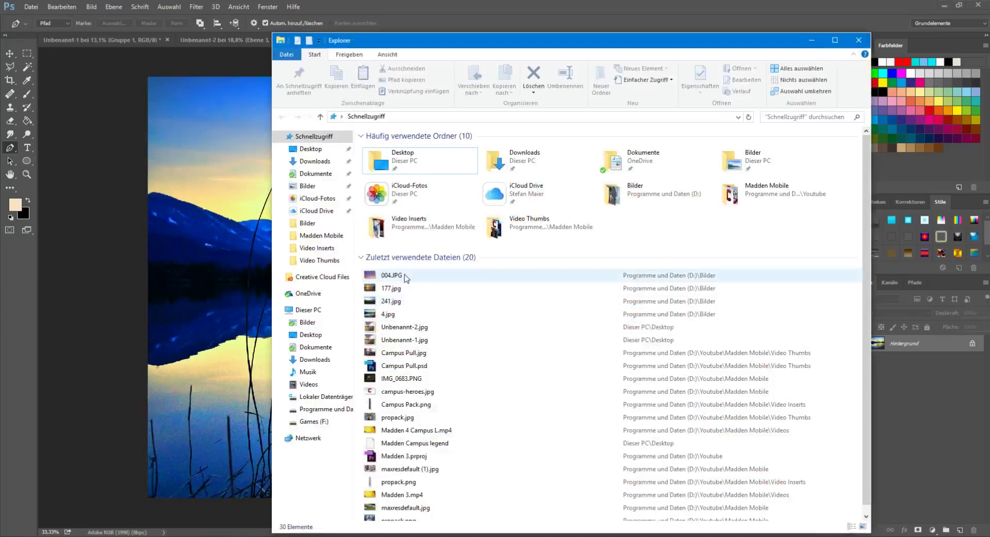
pyautogui.click(398, 277)
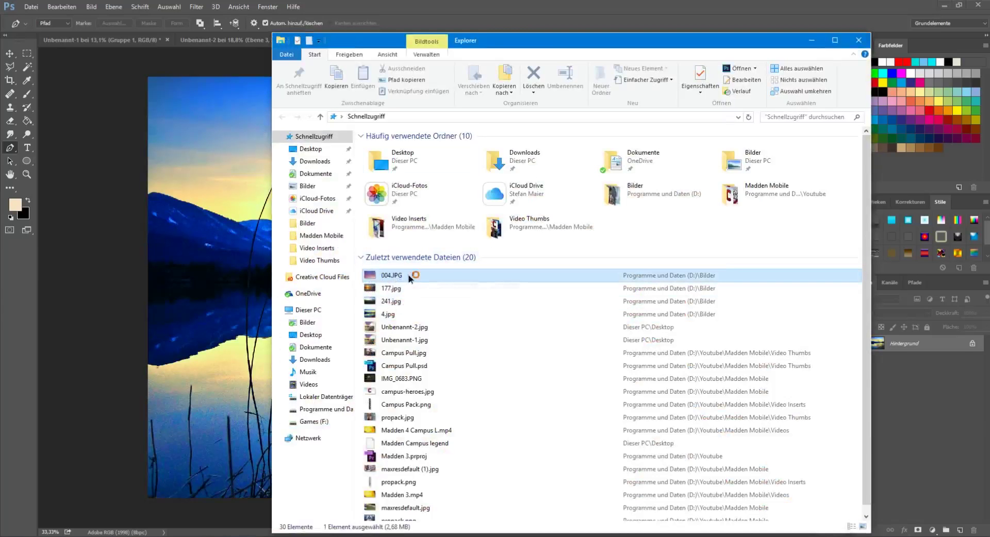
pyautogui.doubleClick(415, 276)
pyautogui.click(530, 266)
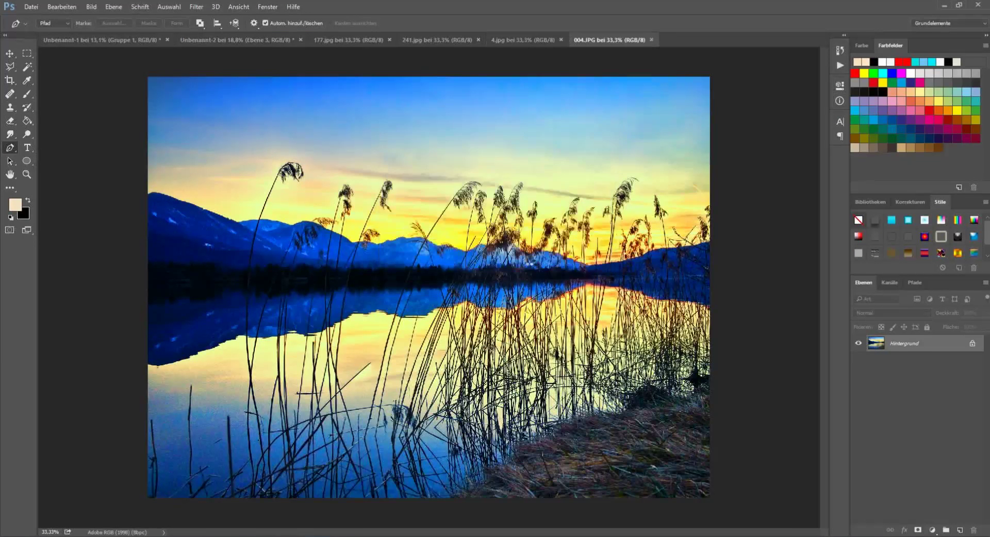
pyautogui.click(202, 40)
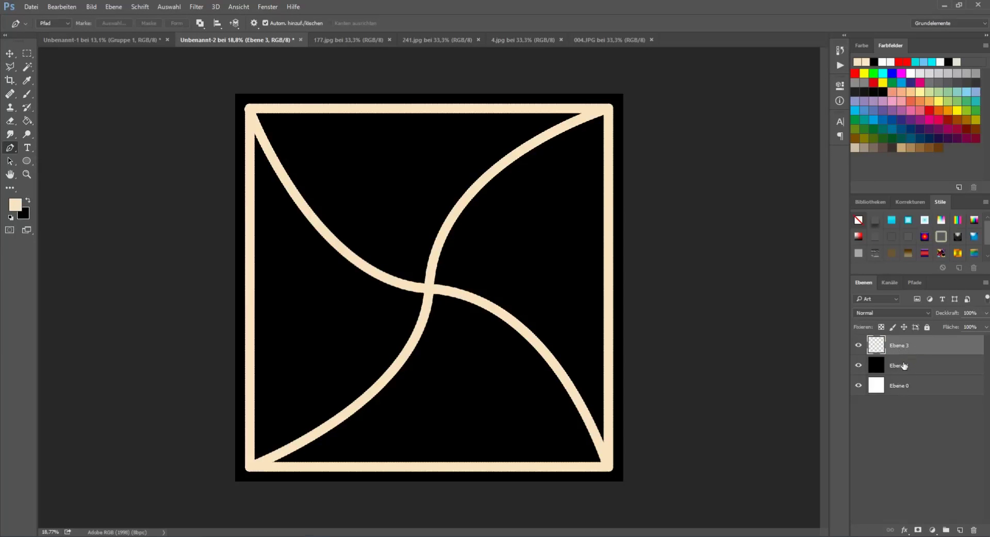
# Step: Copy the 004.JPG sky photo into Unbenannt-2 as a new layer
pyautogui.moveTo(603, 40); pyautogui.dragTo(793, 259)
pyautogui.click(8, 51)
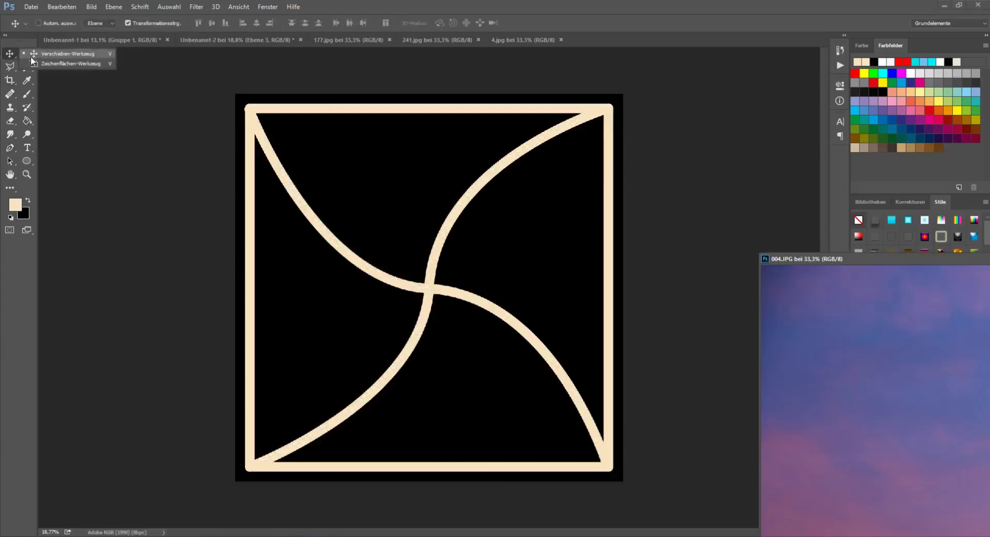
pyautogui.moveTo(827, 380); pyautogui.dragTo(612, 308)
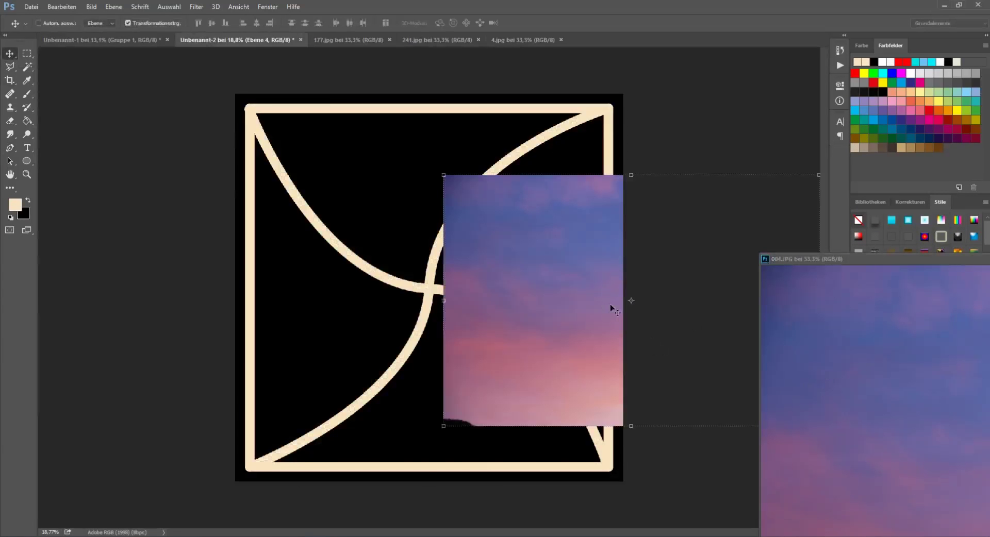
pyautogui.moveTo(886, 260); pyautogui.dragTo(896, 186)
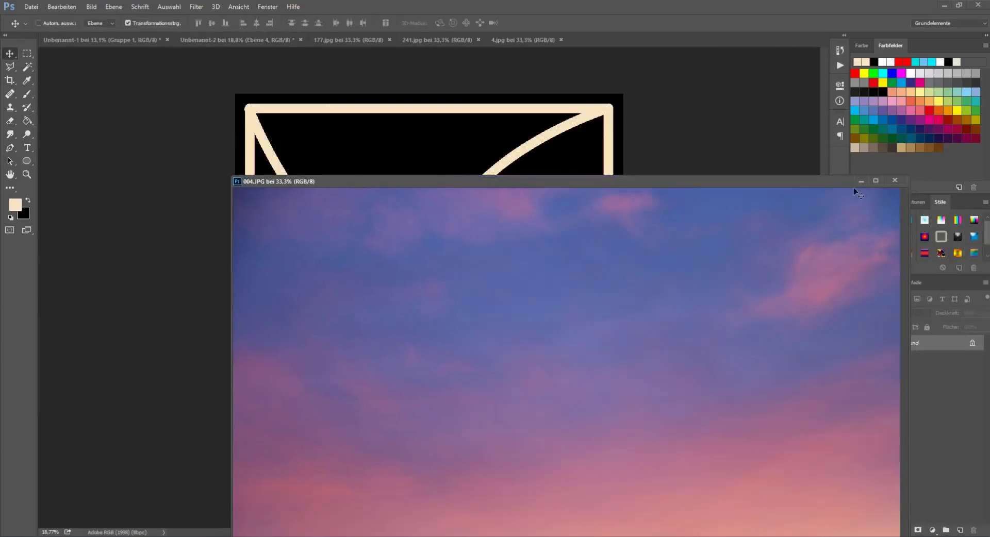
# Step: Enlarge the sky layer to cover the square and place Ebene 4 below Ebene 3
pyautogui.moveTo(546, 276); pyautogui.dragTo(472, 202)
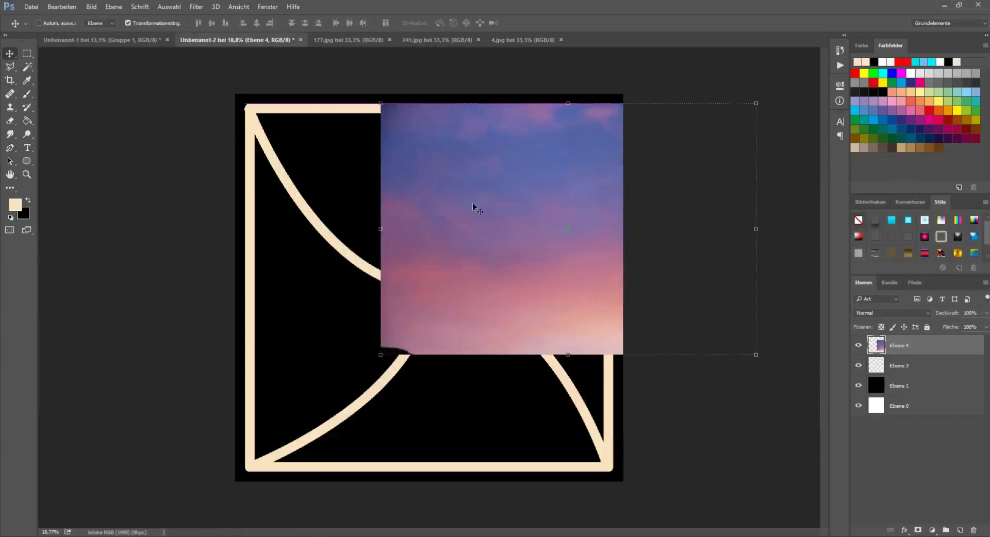
pyautogui.moveTo(378, 356); pyautogui.dragTo(281, 458)
pyautogui.click(449, 23)
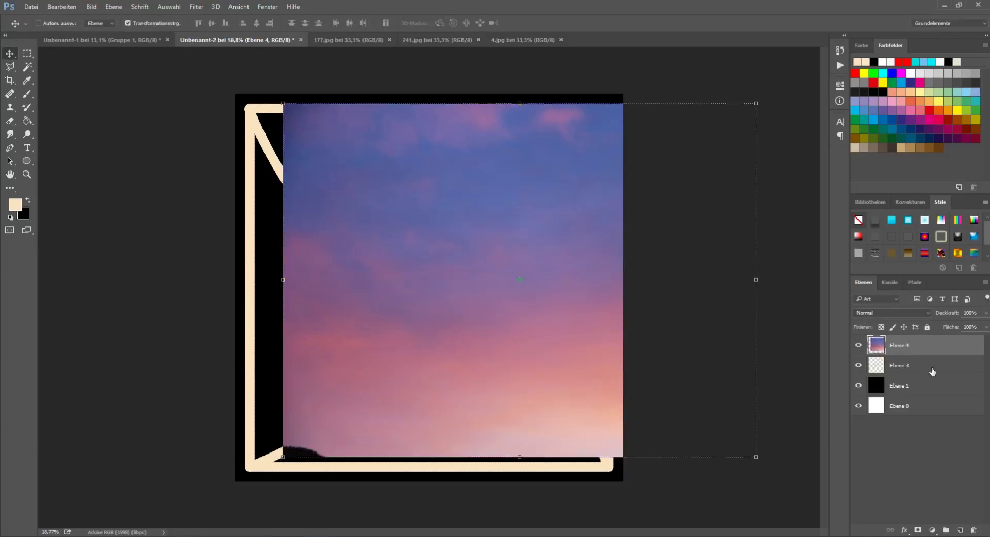
pyautogui.moveTo(910, 349); pyautogui.dragTo(907, 383)
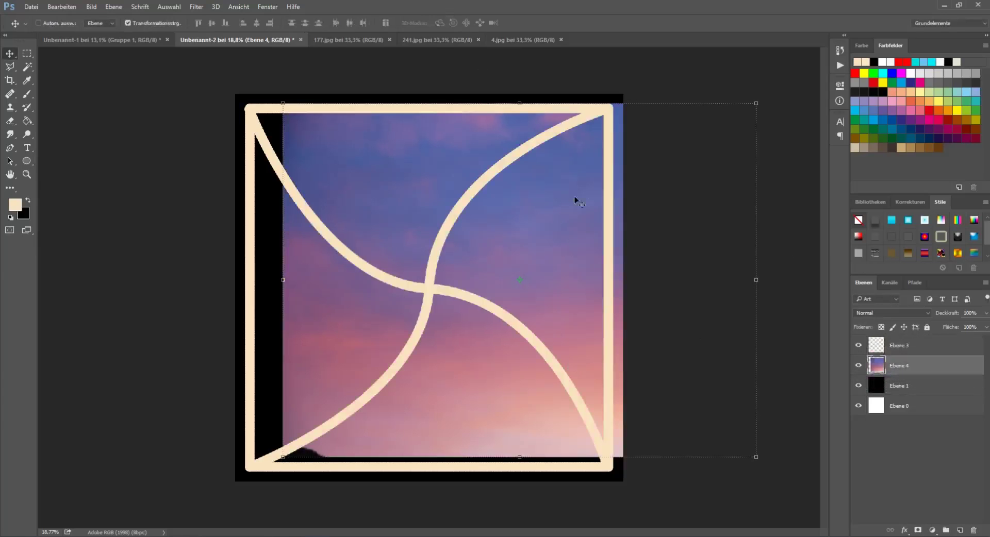
# Step: Outline the right-hand curved section with the Polygonal Lasso
pyautogui.rightClick(7, 72)
pyautogui.click(93, 78)
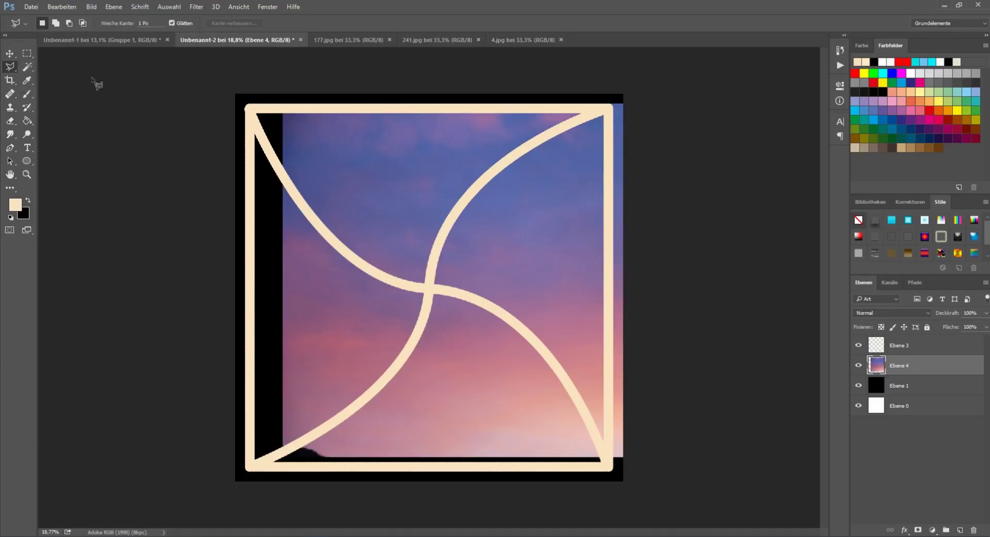
pyautogui.click(598, 111)
pyautogui.click(546, 134)
pyautogui.click(485, 175)
pyautogui.click(453, 224)
pyautogui.click(433, 262)
pyautogui.click(503, 318)
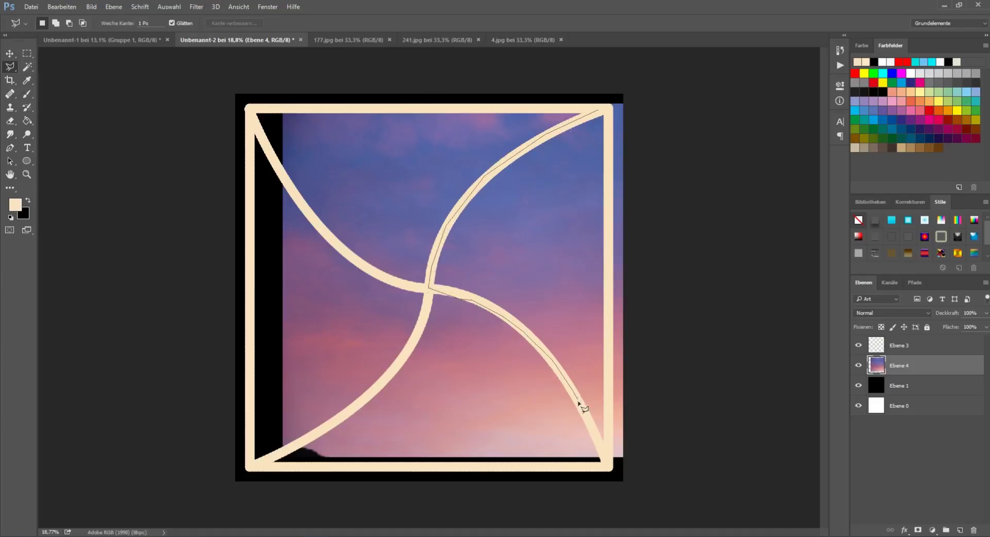
pyautogui.click(606, 457)
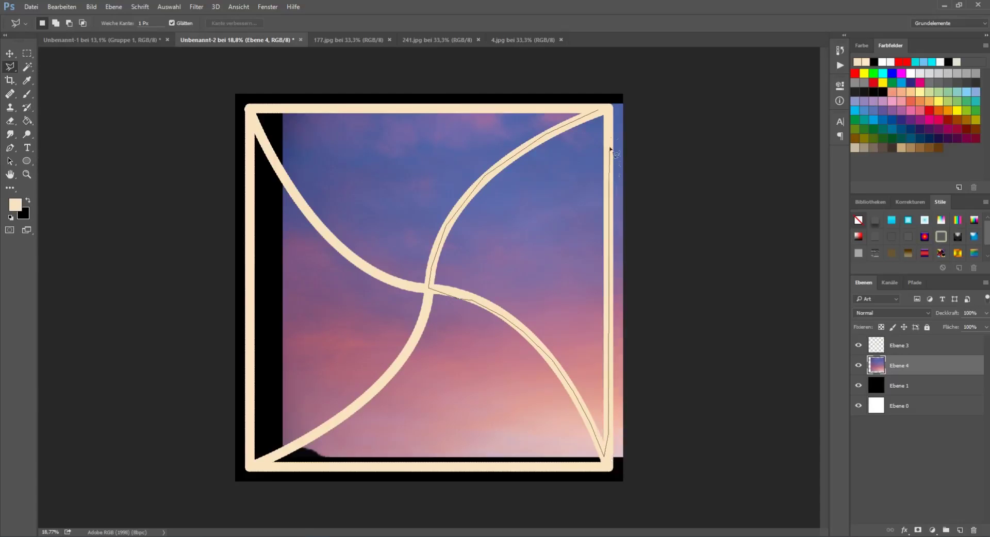
pyautogui.click(601, 112)
# Step: Delete the sky outside the right section by inverting the selection, then deselect
pyautogui.rightClick(563, 191)
pyautogui.click(583, 205)
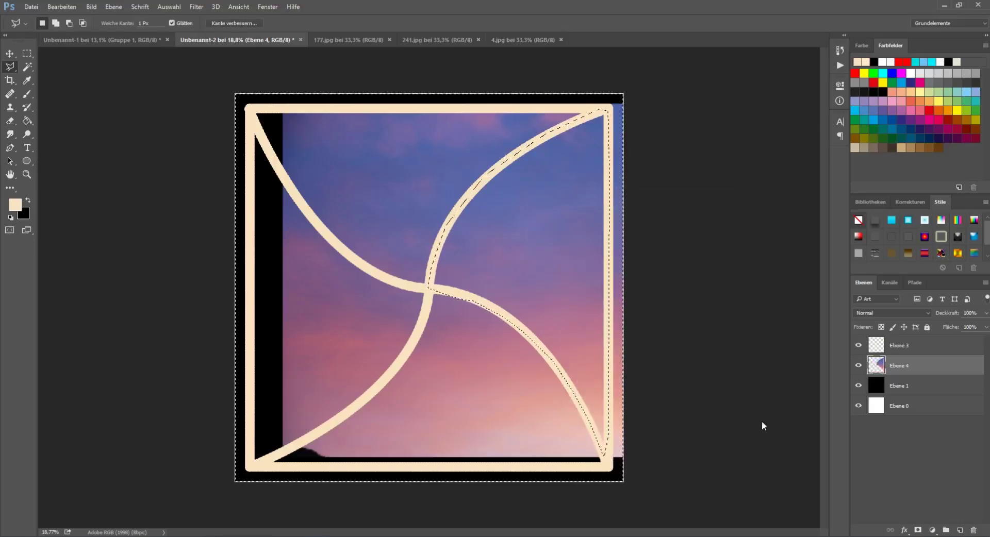
pyautogui.press('Delete')
pyautogui.hotkey('ctrl', 'd')
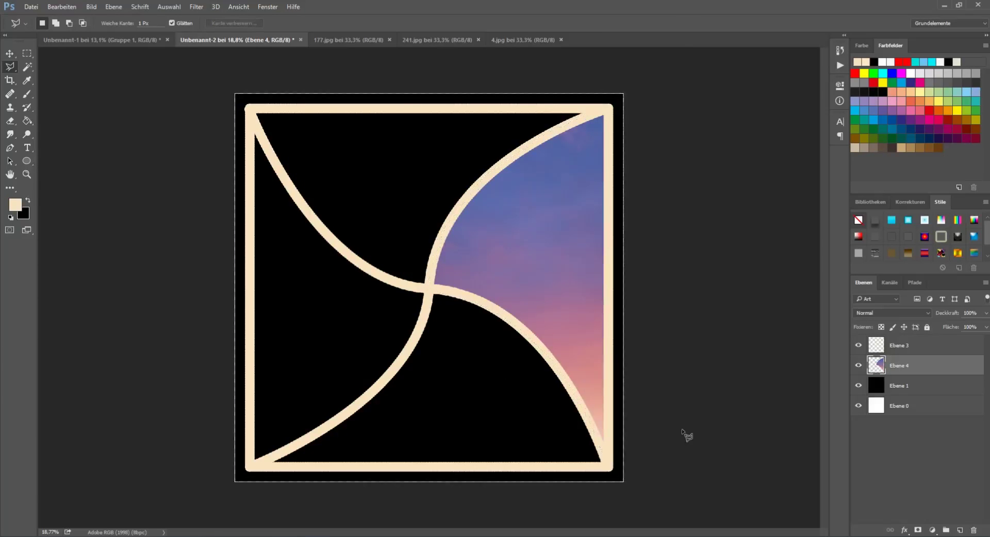
# Step: Copy the 4.jpg reed lake photo into Unbenannt-2 as Ebene 5 and close its window
pyautogui.moveTo(523, 40); pyautogui.dragTo(704, 264)
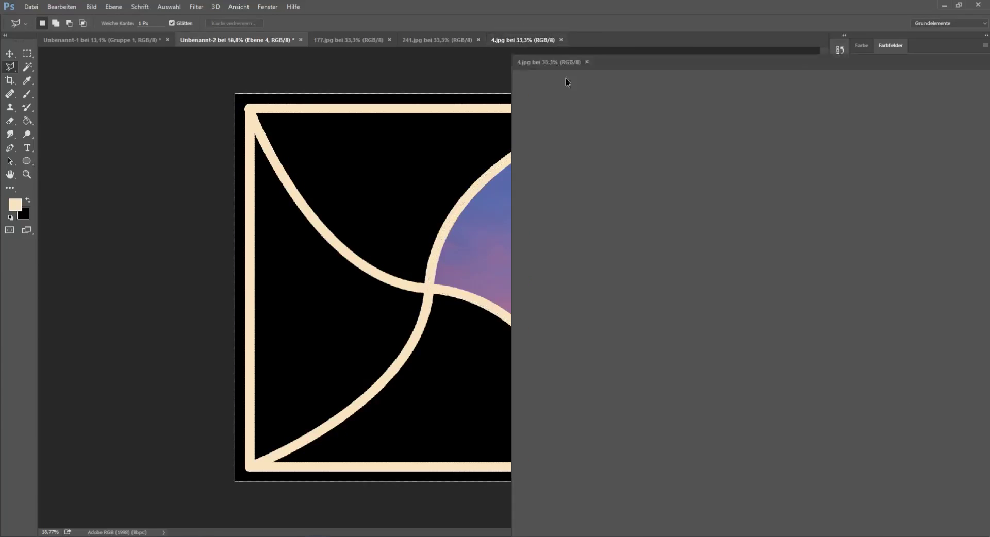
pyautogui.click(10, 53)
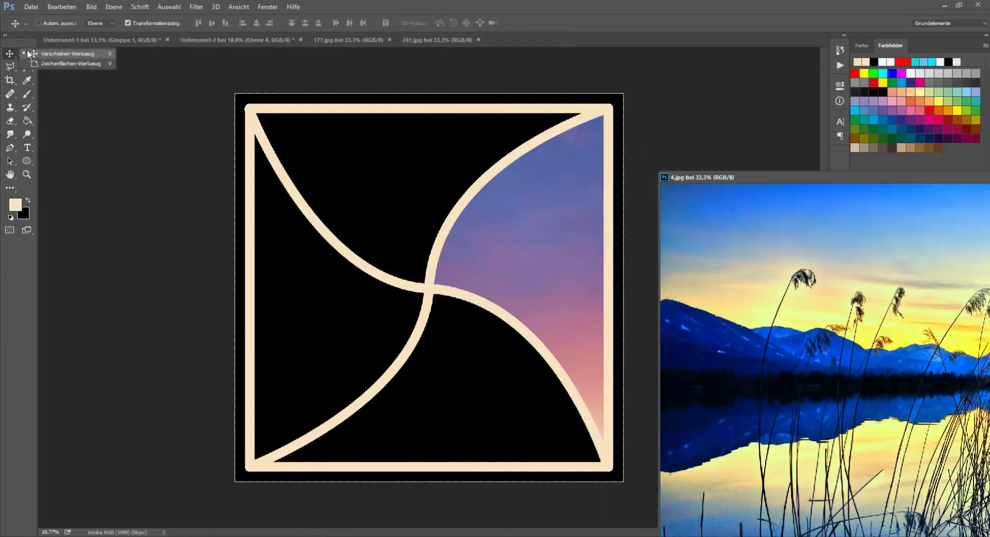
pyautogui.moveTo(320, 220); pyautogui.dragTo(322, 222)
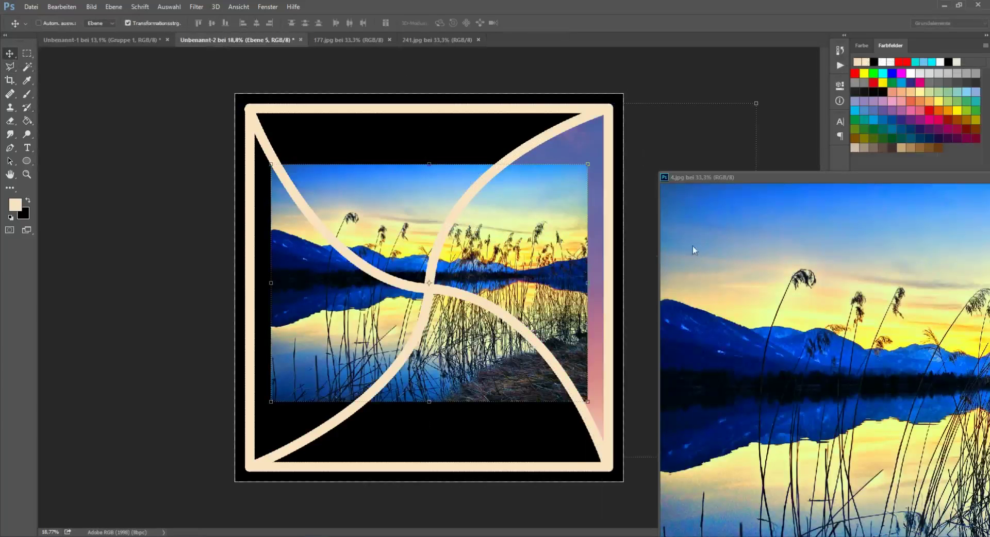
pyautogui.moveTo(828, 181); pyautogui.dragTo(363, 118)
pyautogui.click(566, 137)
# Step: Move the reed photo up and enlarge it to the square's left edge
pyautogui.moveTo(394, 222)
pyautogui.mouseDown()
pyautogui.moveTo(375, 139)
pyautogui.moveTo(392, 131)
pyautogui.mouseUp()
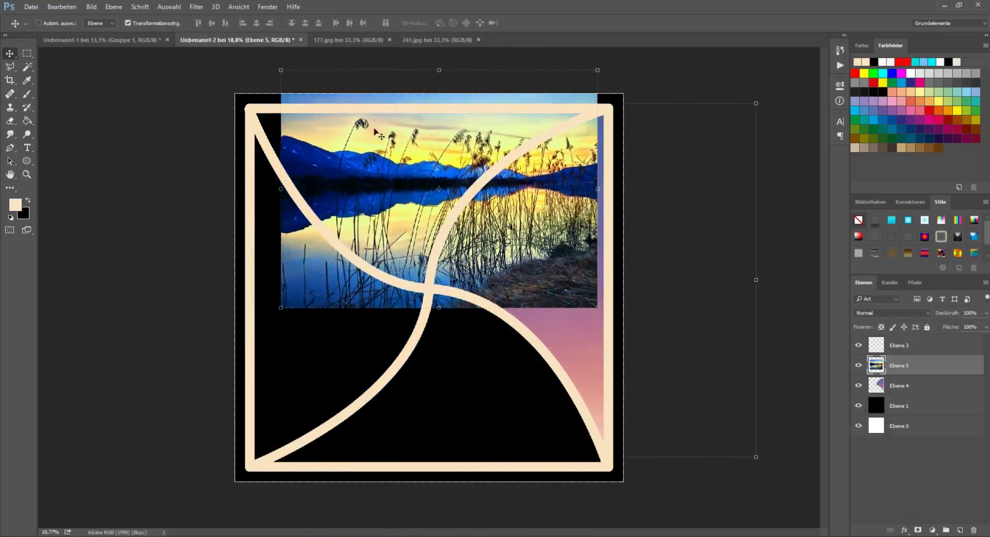
pyautogui.moveTo(278, 309); pyautogui.dragTo(235, 319)
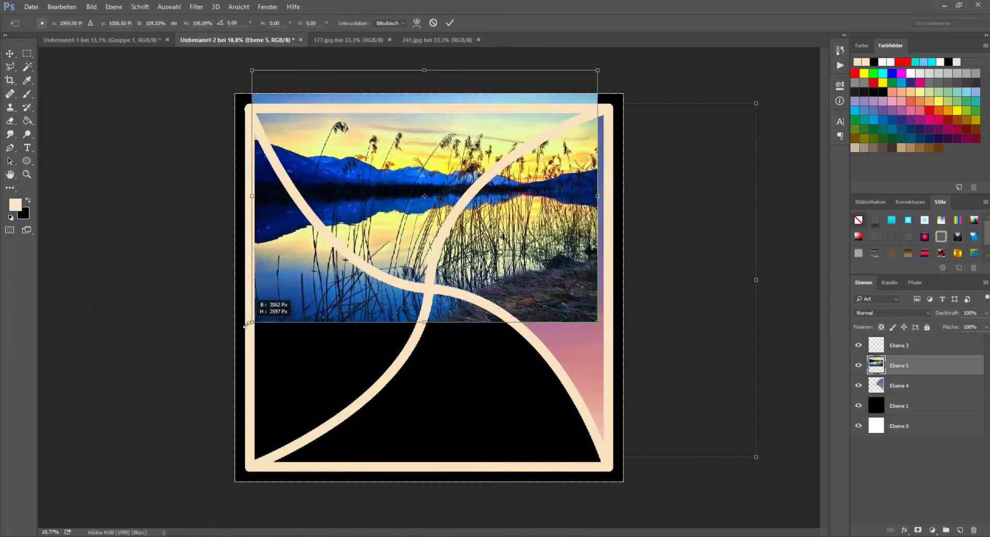
pyautogui.click(451, 23)
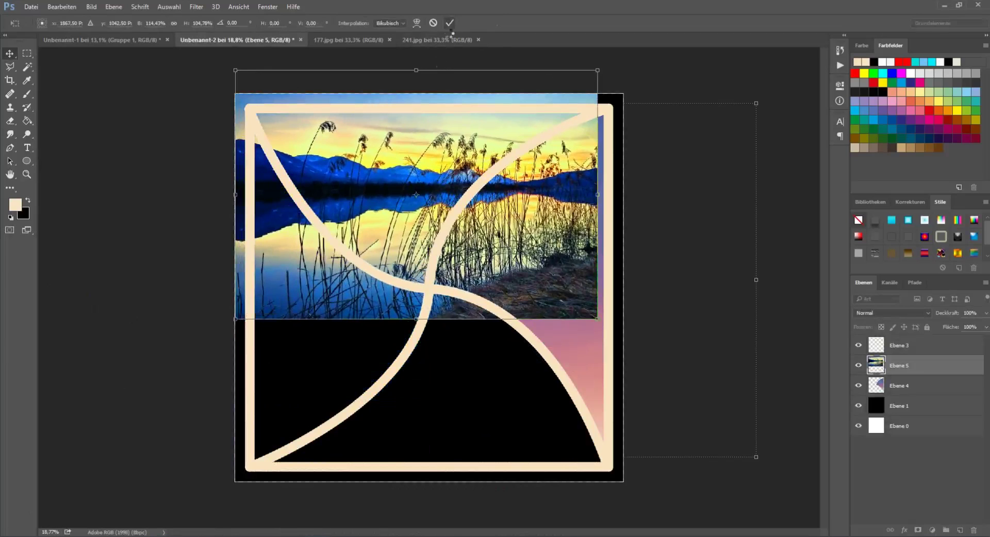
# Step: Outline the top curved section with the Polygonal Lasso
pyautogui.click(10, 67)
pyautogui.click(49, 75)
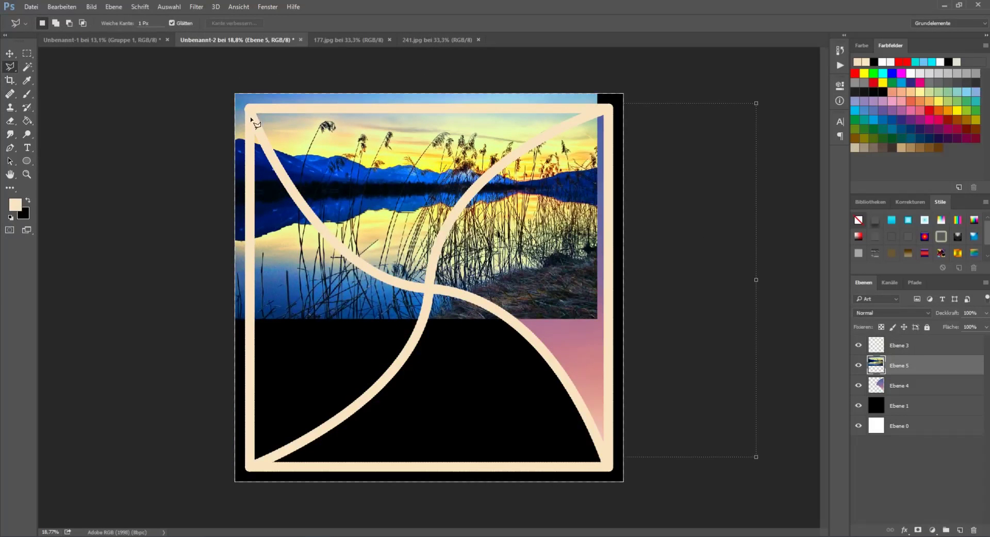
pyautogui.click(251, 115)
pyautogui.click(328, 246)
pyautogui.click(379, 273)
pyautogui.click(405, 286)
pyautogui.click(430, 288)
pyautogui.click(443, 253)
pyautogui.click(535, 140)
pyautogui.click(590, 110)
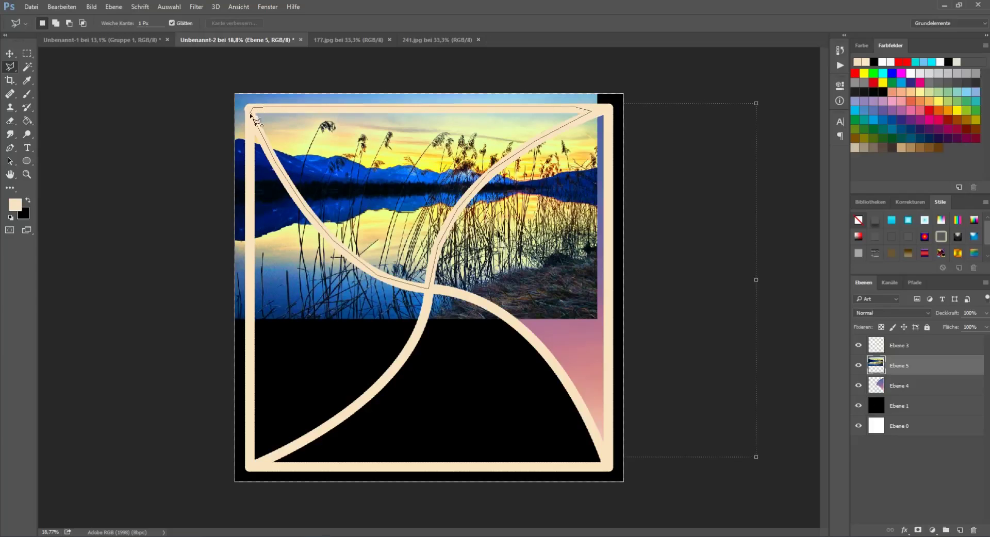
pyautogui.click(253, 116)
# Step: Delete the reed photo outside the top section, then float 241.jpg in its own window
pyautogui.rightClick(326, 126)
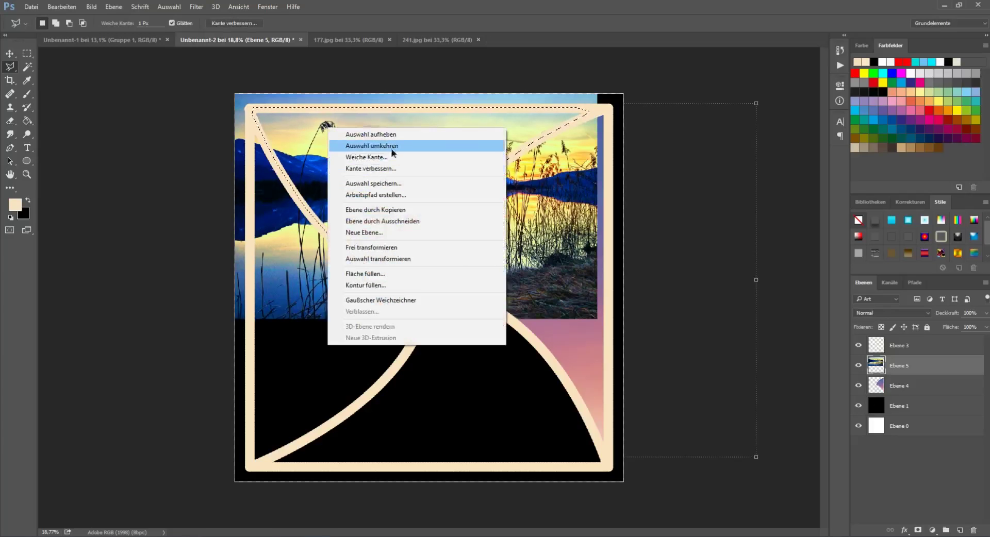
pyautogui.click(356, 144)
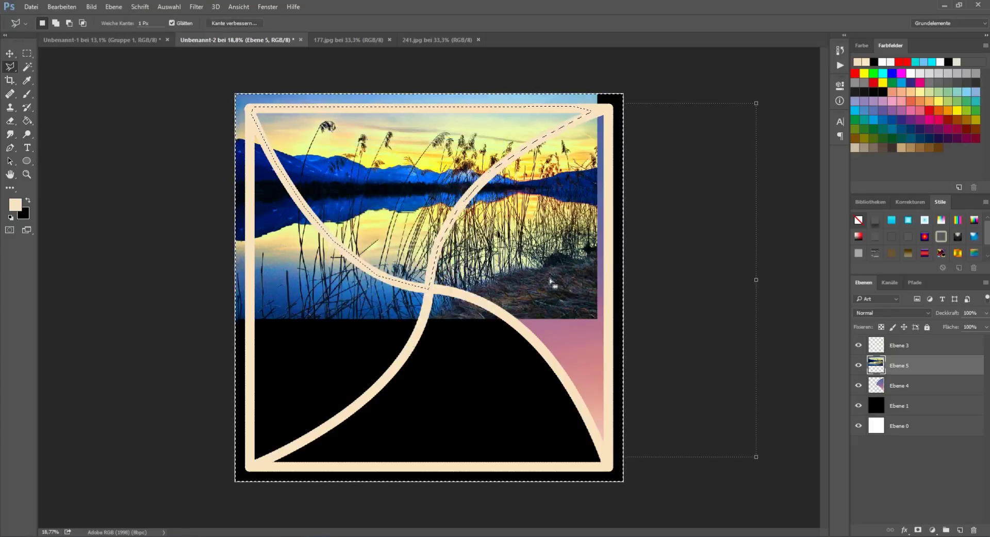
pyautogui.press('Delete')
pyautogui.click(382, 210)
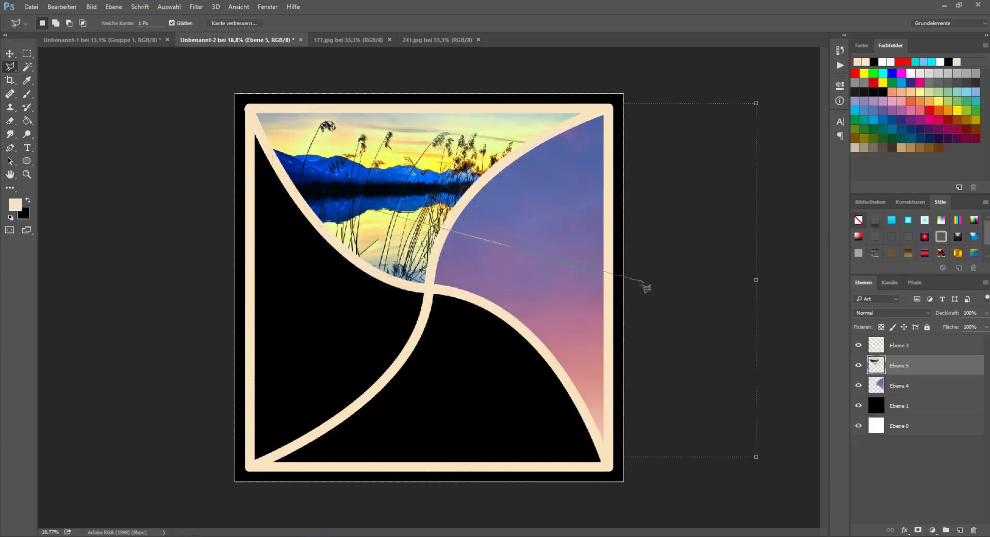
pyautogui.doubleClick(535, 277)
pyautogui.click(511, 203)
pyautogui.moveTo(423, 39)
pyautogui.mouseDown()
pyautogui.moveTo(508, 145)
pyautogui.moveTo(582, 195)
pyautogui.mouseUp()
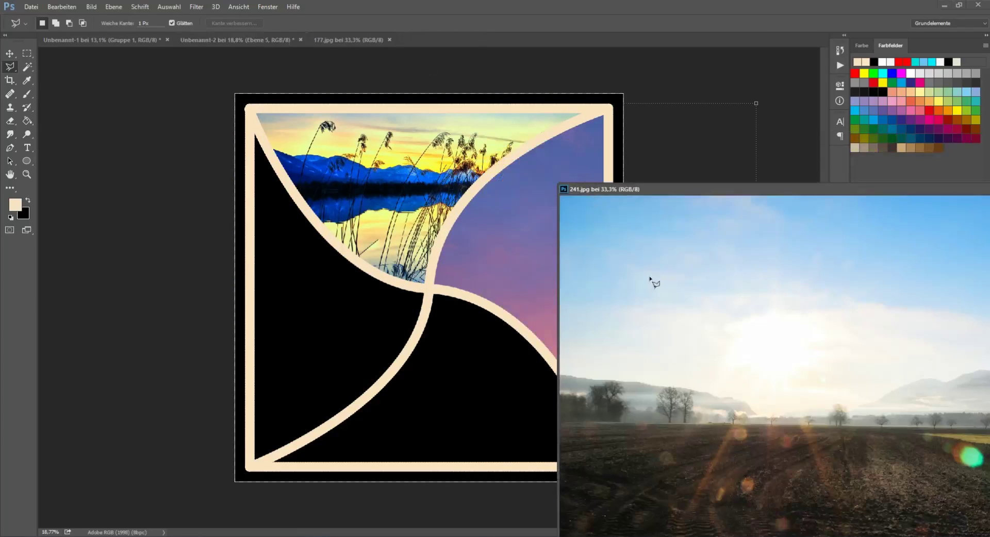
# Step: Copy the 241.jpg field photo into the collage as Ebene 6 over the lower half, closing its window
pyautogui.click(9, 53)
pyautogui.moveTo(714, 342); pyautogui.dragTo(380, 310)
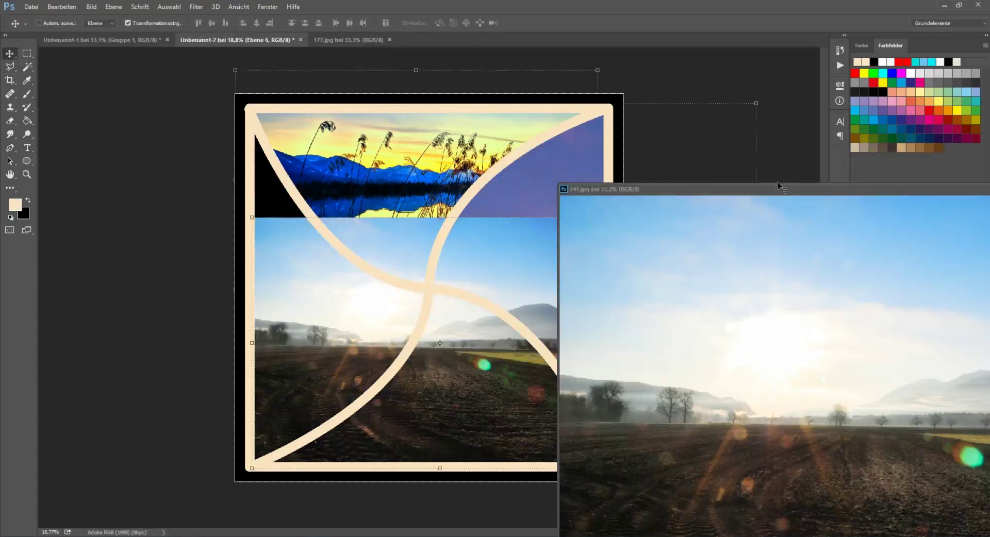
pyautogui.moveTo(781, 186); pyautogui.dragTo(399, 144)
pyautogui.click(784, 114)
pyautogui.moveTo(320, 319); pyautogui.dragTo(347, 356)
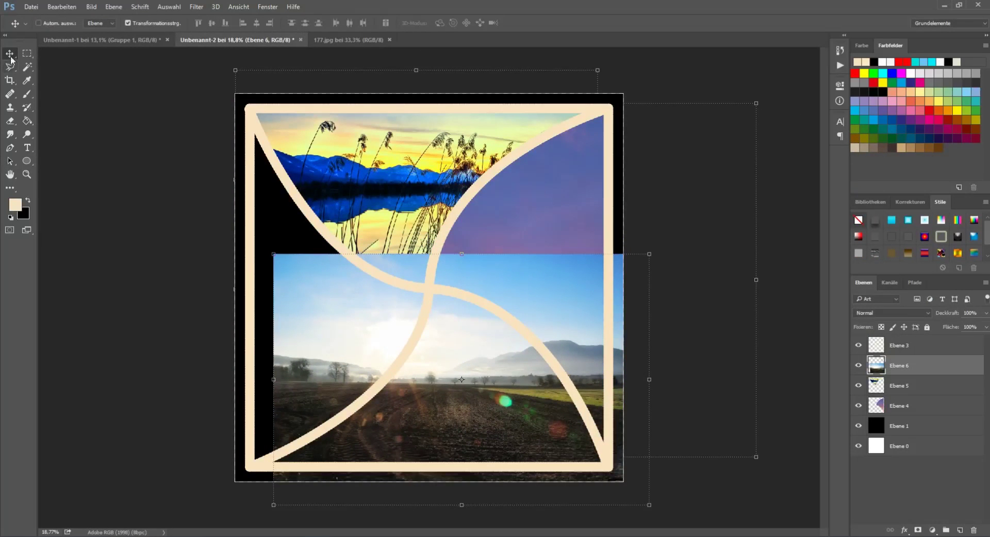
# Step: Choose the Polygonal Lasso tool
pyautogui.rightClick(10, 66)
pyautogui.click(36, 70)
pyautogui.rightClick(10, 67)
pyautogui.click(41, 76)
# Step: Outline the bottom curved section with the Polygonal Lasso
pyautogui.click(258, 468)
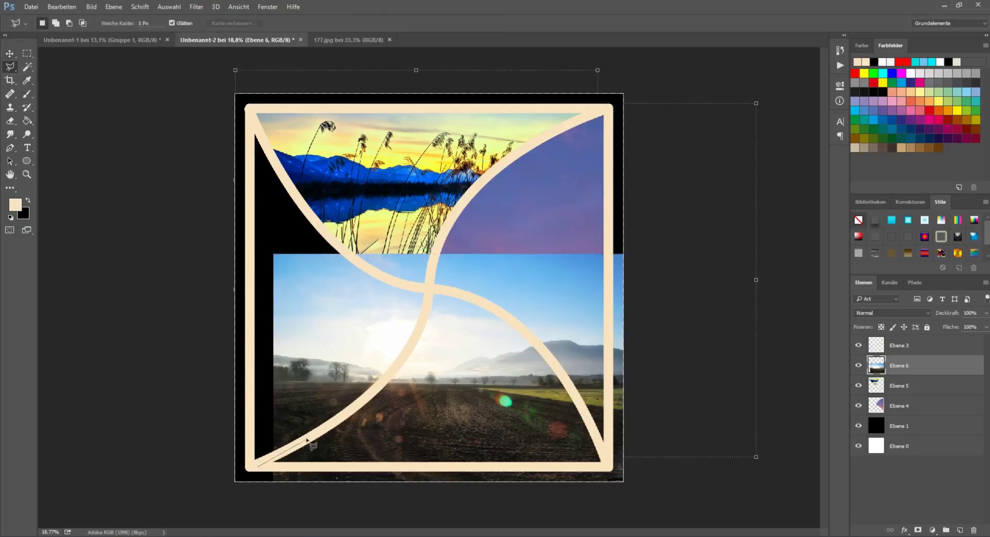
pyautogui.click(375, 396)
pyautogui.click(413, 350)
pyautogui.click(424, 325)
pyautogui.click(431, 289)
pyautogui.click(473, 297)
pyautogui.click(516, 322)
pyautogui.click(550, 358)
pyautogui.click(582, 410)
pyautogui.click(607, 465)
pyautogui.click(260, 468)
# Step: Delete the field photo outside the bottom section, deselect, and bring up 177.jpg
pyautogui.rightClick(398, 420)
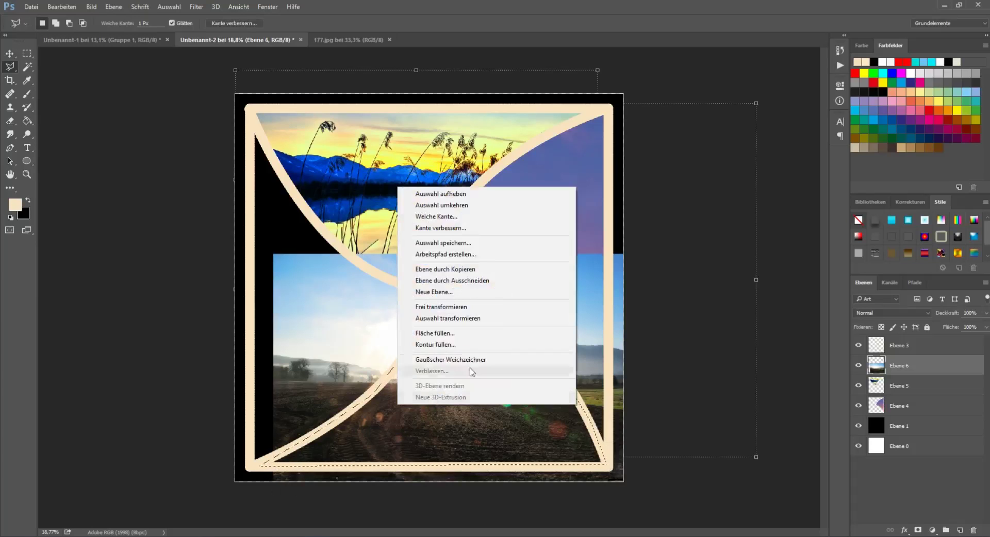
pyautogui.click(464, 205)
pyautogui.press('Delete')
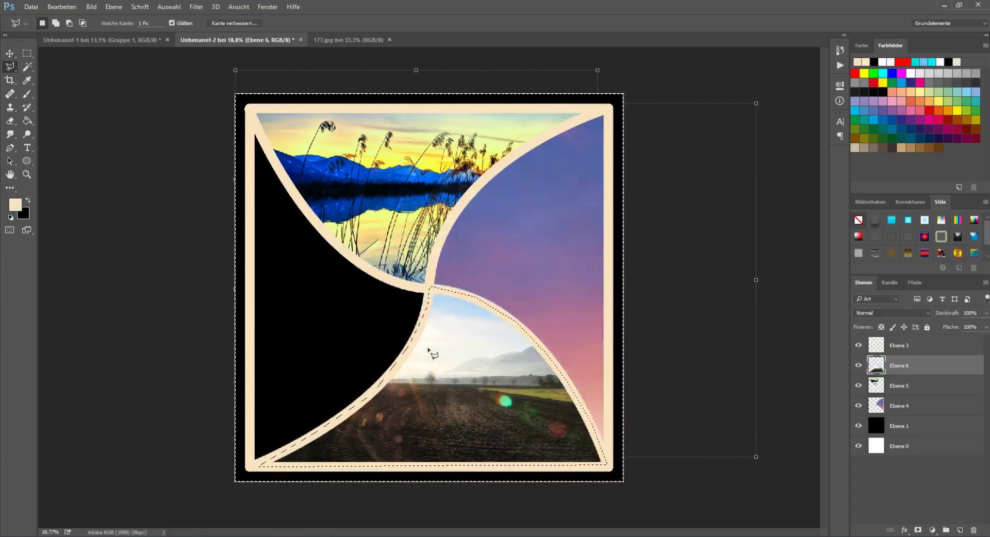
pyautogui.rightClick(458, 142)
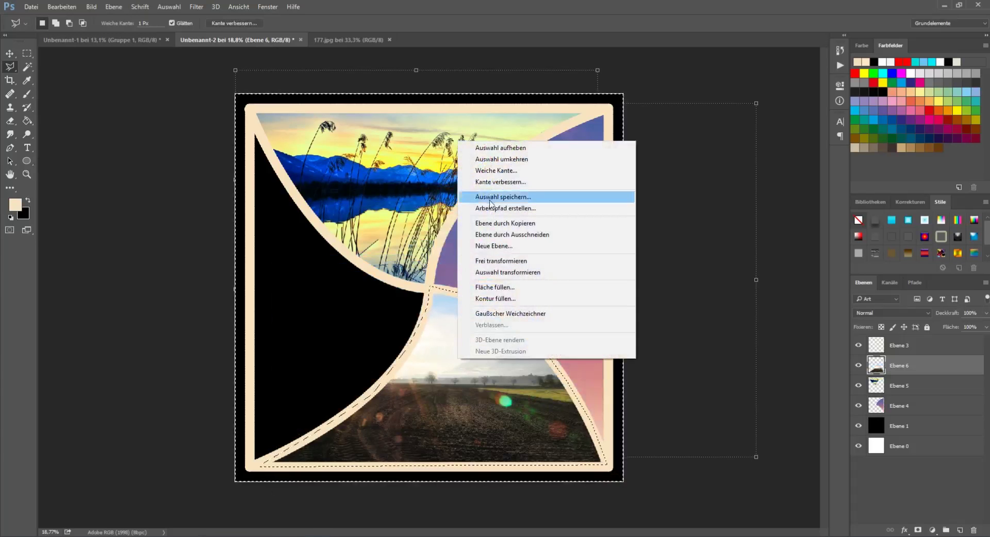
pyautogui.click(501, 148)
pyautogui.click(352, 40)
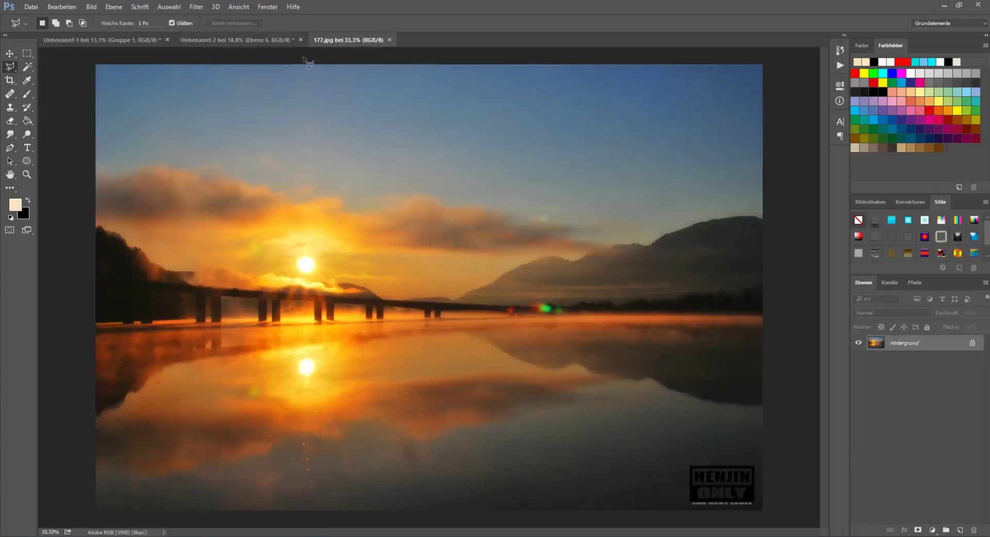
# Step: Copy the 177.jpg sunset photo into the collage as Ebene 7 and close its window
pyautogui.moveTo(363, 41); pyautogui.dragTo(683, 227)
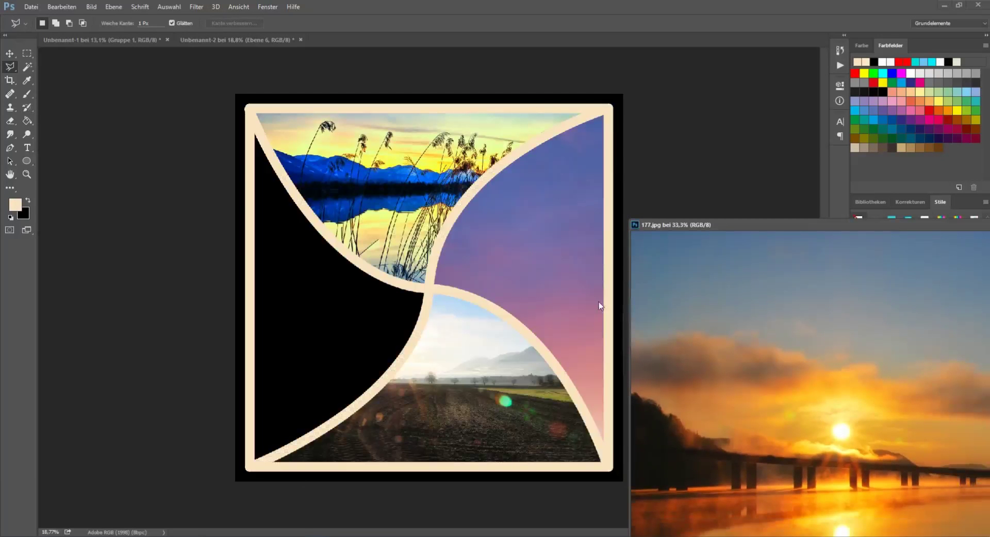
pyautogui.click(9, 54)
pyautogui.moveTo(723, 338); pyautogui.dragTo(301, 303)
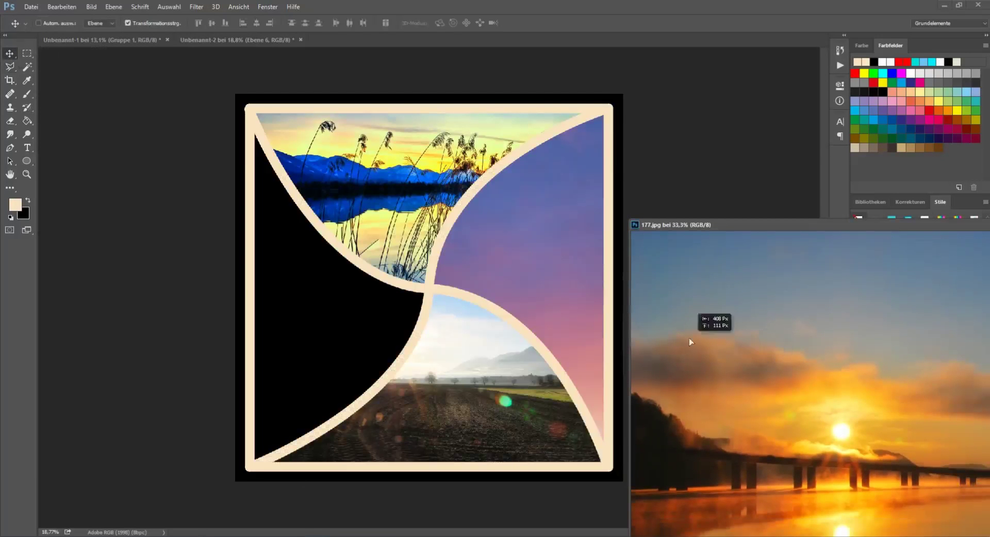
pyautogui.moveTo(670, 224); pyautogui.dragTo(166, 137)
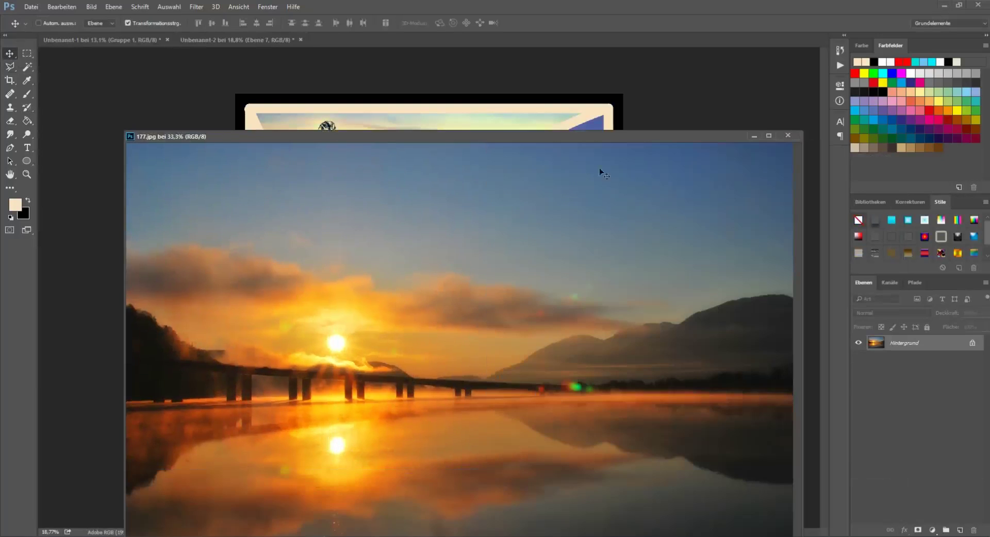
pyautogui.click(788, 135)
# Step: Enlarge and reposition the sunset layer to cover the whole square, then choose the Polygonal Lasso
pyautogui.moveTo(610, 294); pyautogui.dragTo(515, 226)
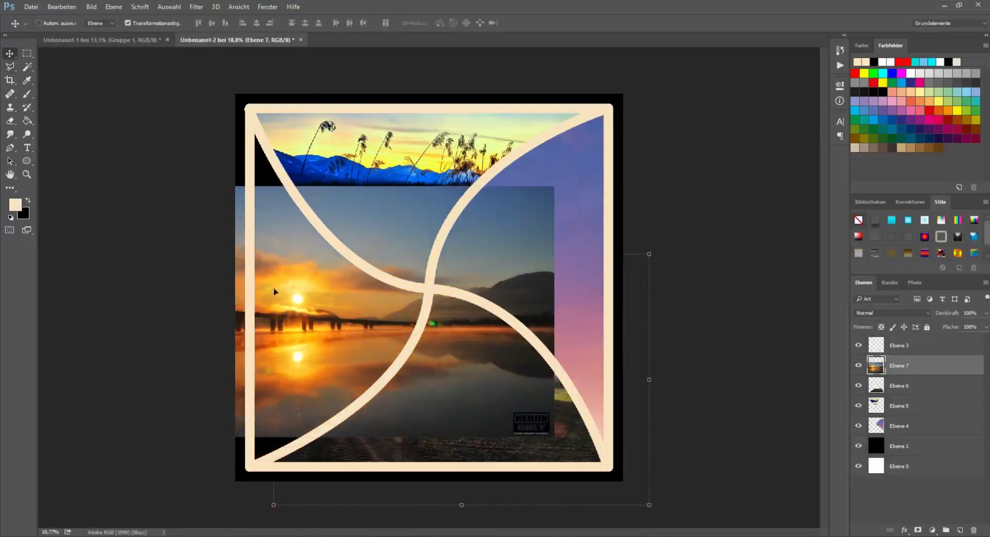
pyautogui.moveTo(553, 185); pyautogui.dragTo(649, 88)
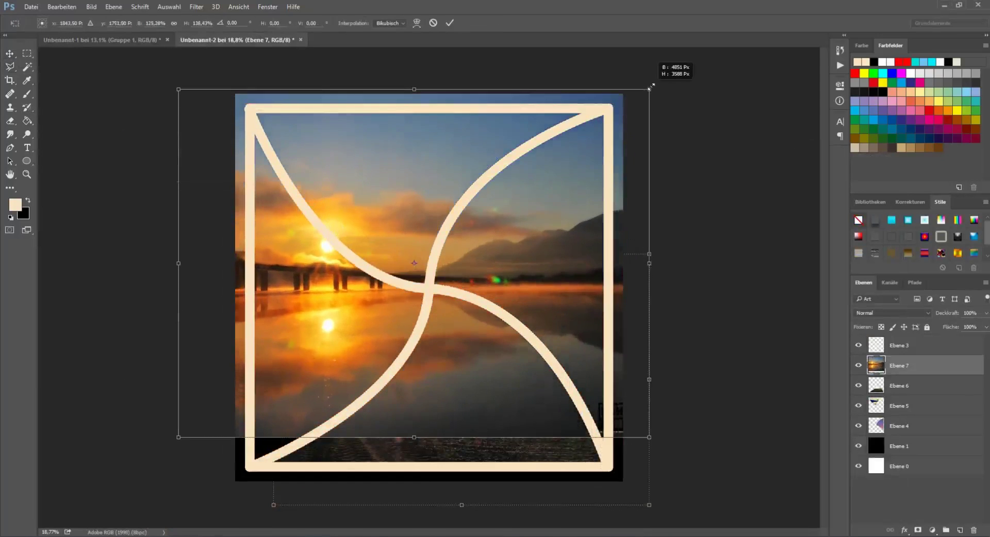
pyautogui.moveTo(290, 328); pyautogui.dragTo(277, 362)
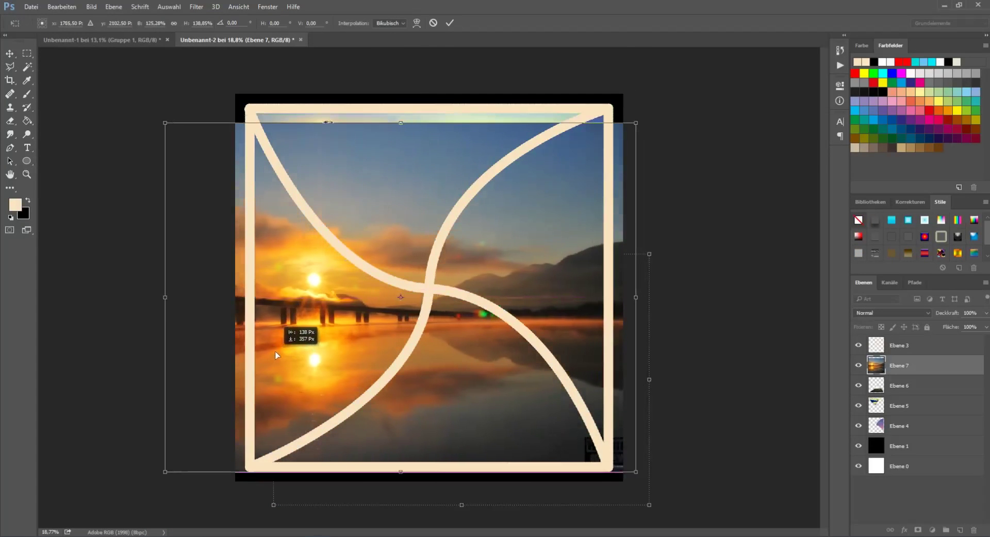
pyautogui.click(450, 23)
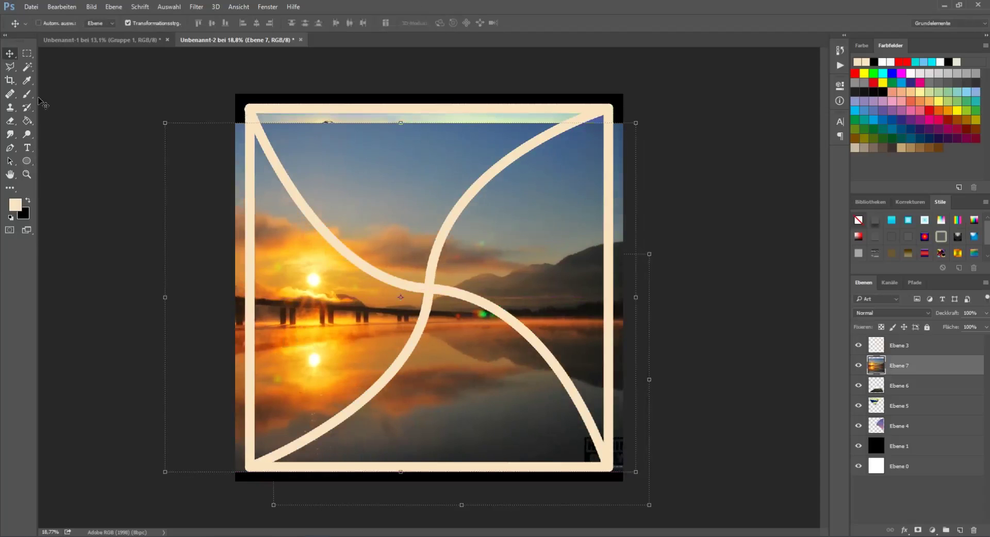
pyautogui.rightClick(8, 71)
pyautogui.click(52, 72)
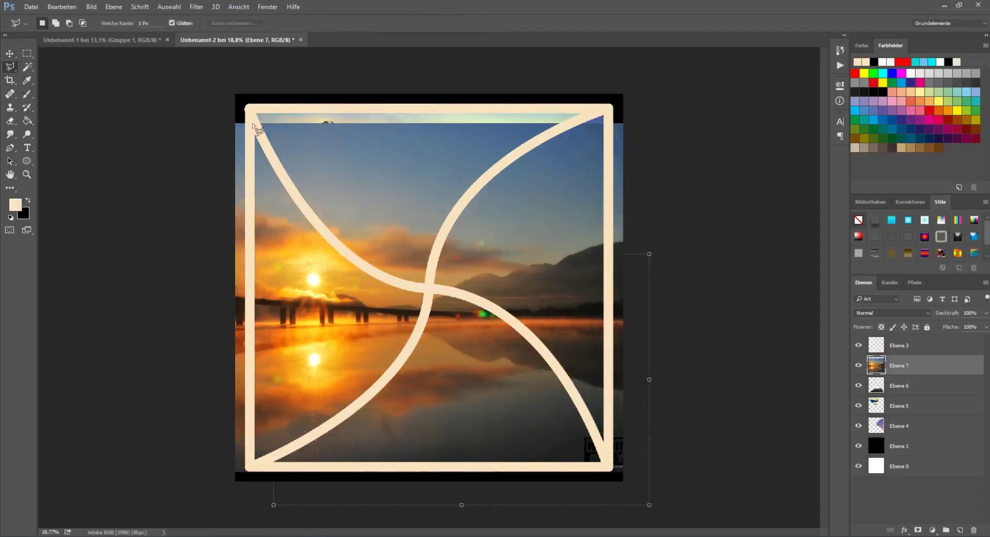
# Step: Trace a first outline around the left section, then discard it
pyautogui.click(316, 225)
pyautogui.click(380, 278)
pyautogui.click(429, 291)
pyautogui.click(418, 331)
pyautogui.click(388, 379)
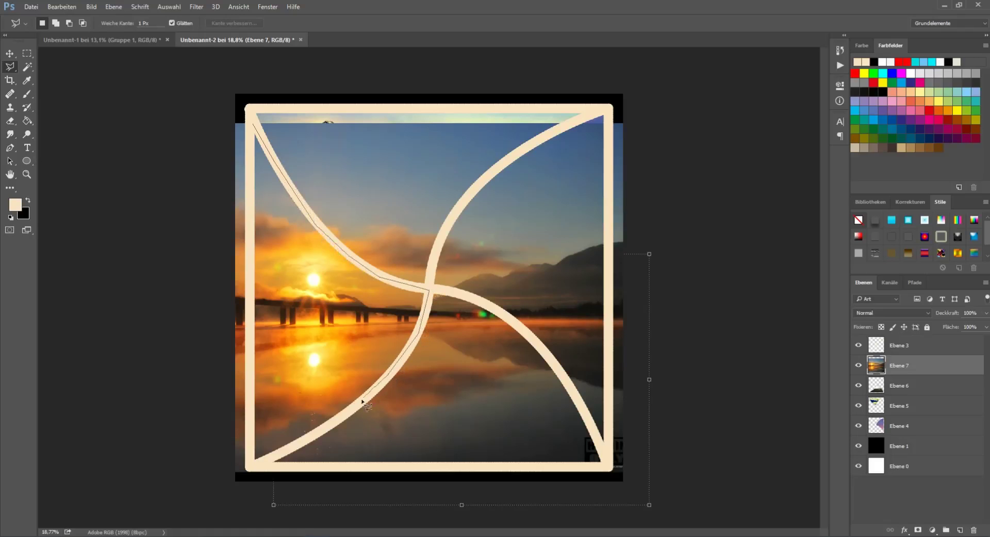
pyautogui.click(277, 454)
pyautogui.click(253, 462)
pyautogui.click(252, 125)
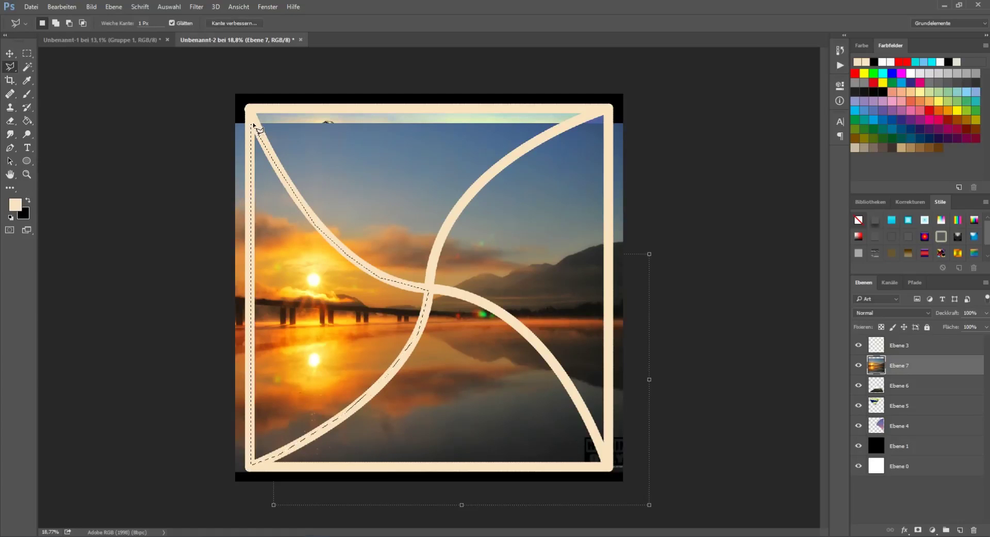
pyautogui.click(252, 124)
# Step: Outline the left curved section with the Polygonal Lasso, starting at the bottom-left corner
pyautogui.click(250, 463)
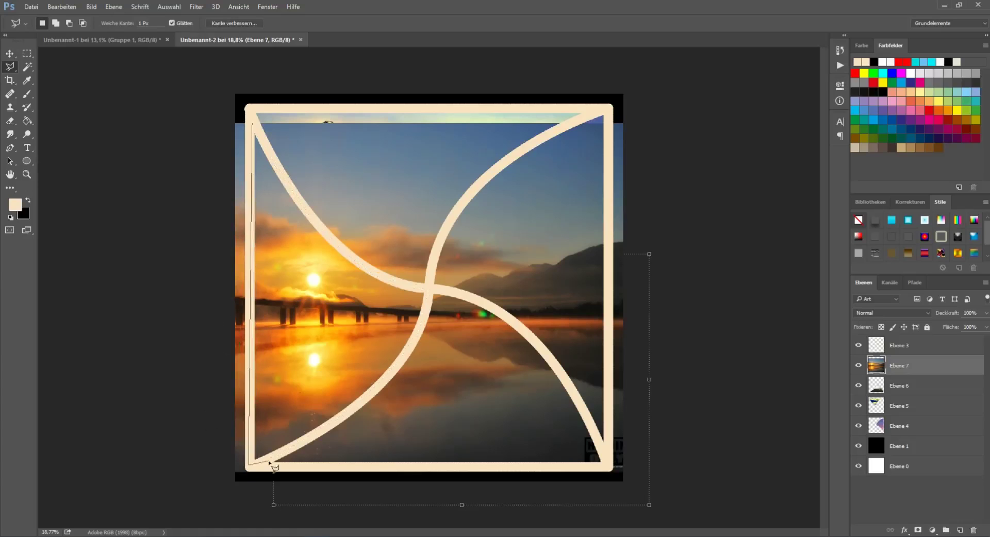
pyautogui.click(342, 416)
pyautogui.click(387, 380)
pyautogui.click(415, 340)
pyautogui.click(428, 288)
pyautogui.click(391, 281)
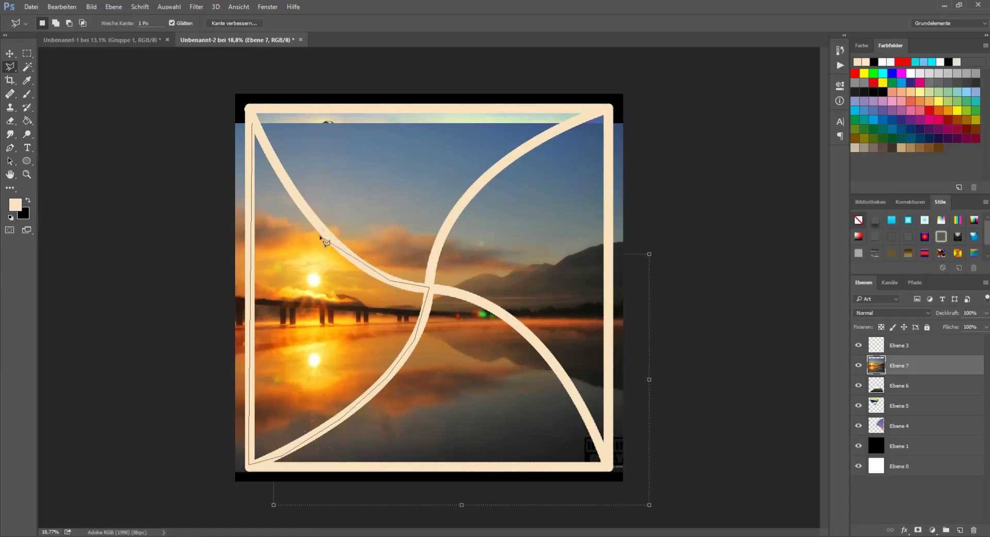
pyautogui.click(305, 206)
pyautogui.click(258, 130)
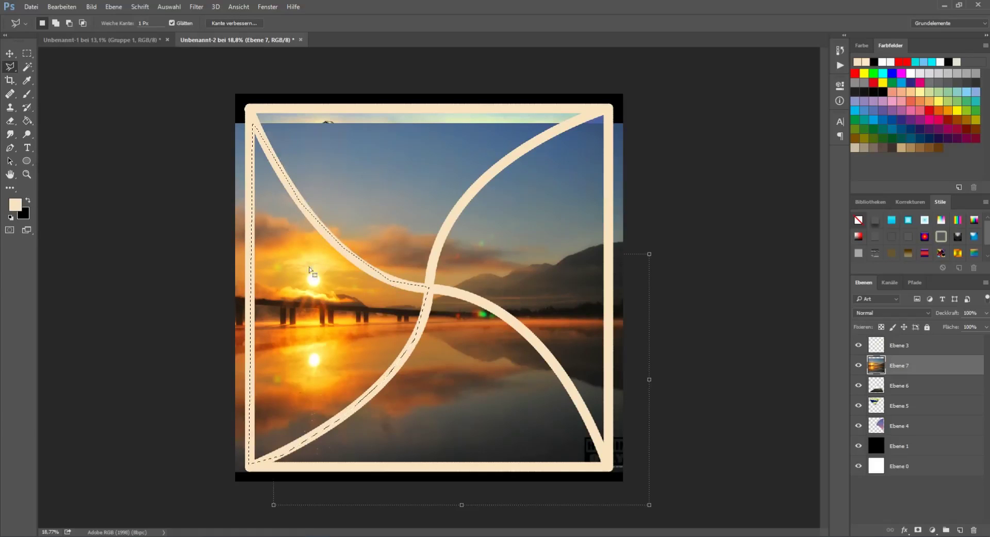
# Step: Delete the sunset photo outside the left section, then deselect
pyautogui.rightClick(309, 294)
pyautogui.click(365, 312)
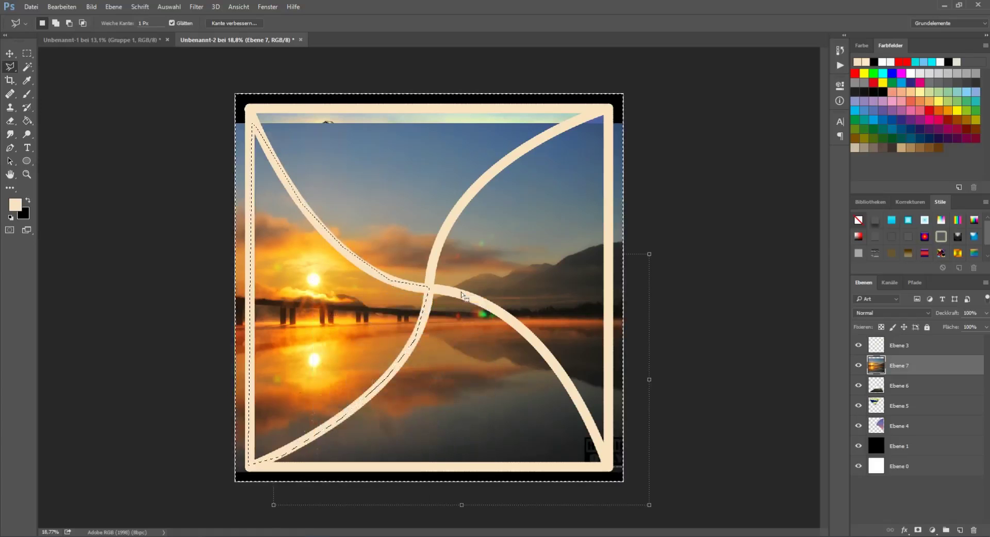
pyautogui.press('Delete')
pyautogui.rightClick(467, 312)
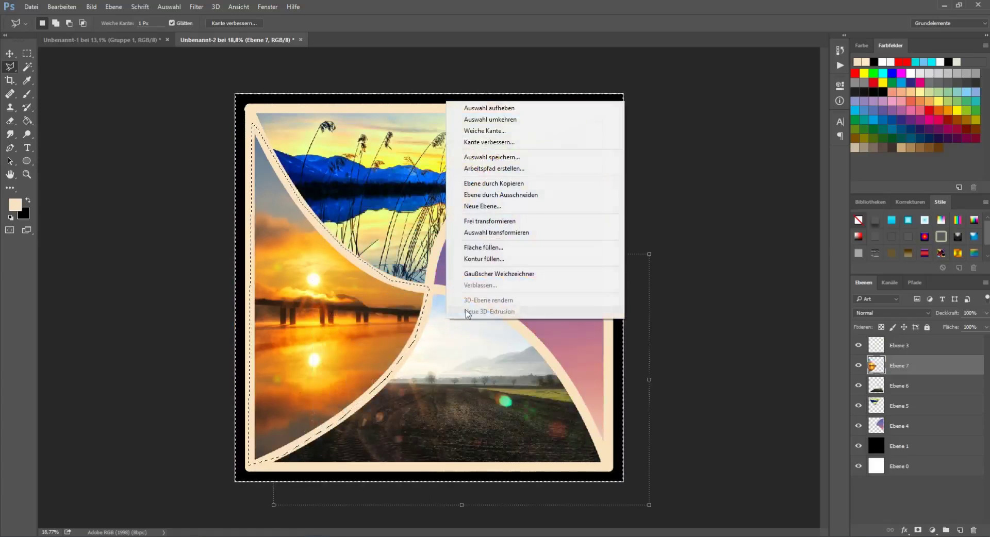
pyautogui.click(489, 108)
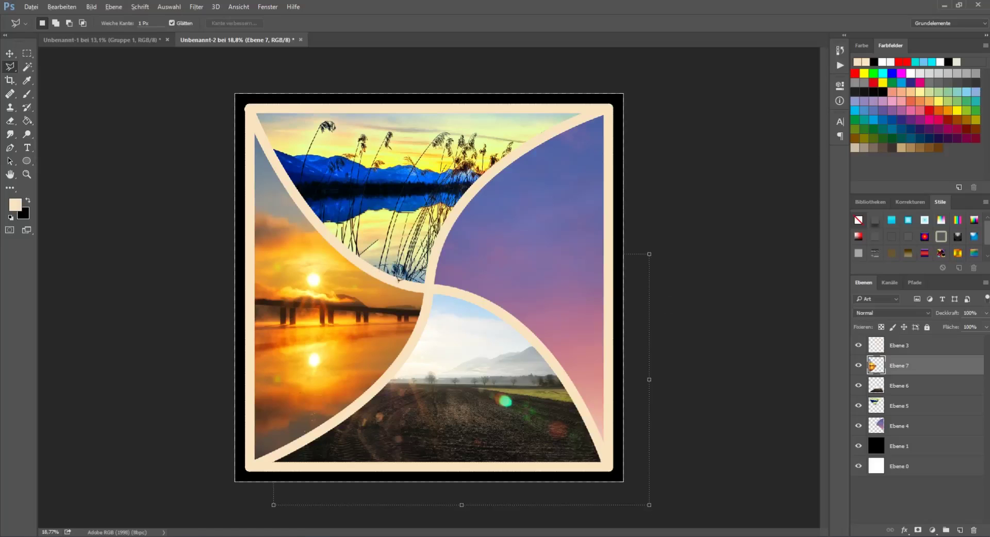
pyautogui.scroll(-1, 539, 314)
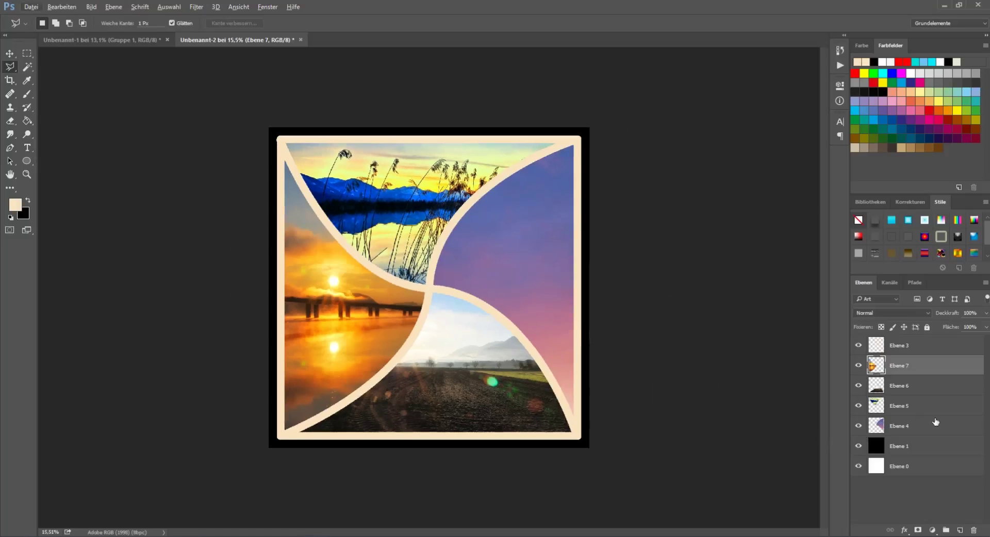
# Step: Select Ebene 3 through Ebene 7 and group them with Ctrl+G
pyautogui.click(859, 346)
pyautogui.click(859, 346)
pyautogui.click(935, 348)
pyautogui.keyDown('ctrl'); pyautogui.click(917, 366); pyautogui.keyUp('ctrl')
pyautogui.keyDown('ctrl'); pyautogui.click(917, 387); pyautogui.keyUp('ctrl')
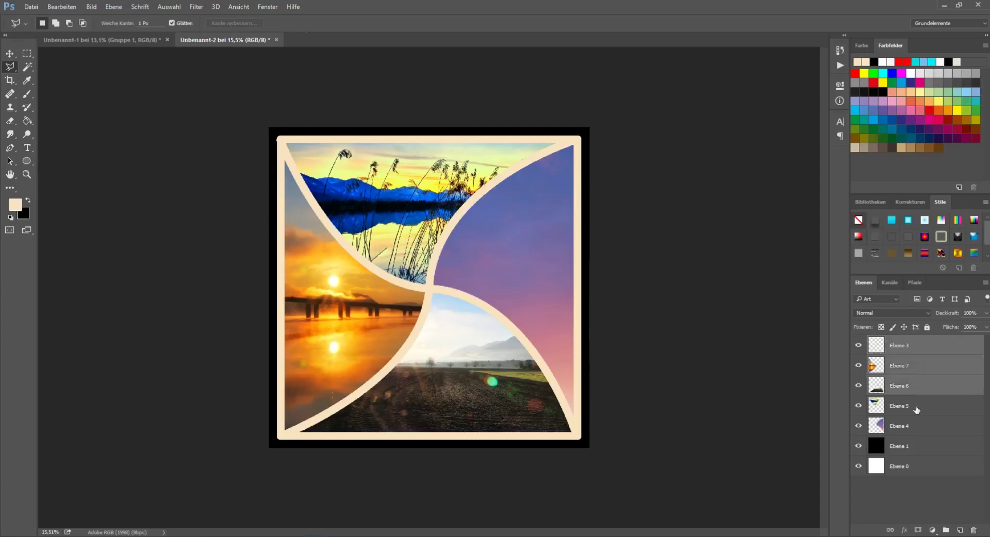
pyautogui.keyDown('ctrl'); pyautogui.click(916, 410); pyautogui.keyUp('ctrl')
pyautogui.keyDown('ctrl'); pyautogui.click(916, 431); pyautogui.keyUp('ctrl')
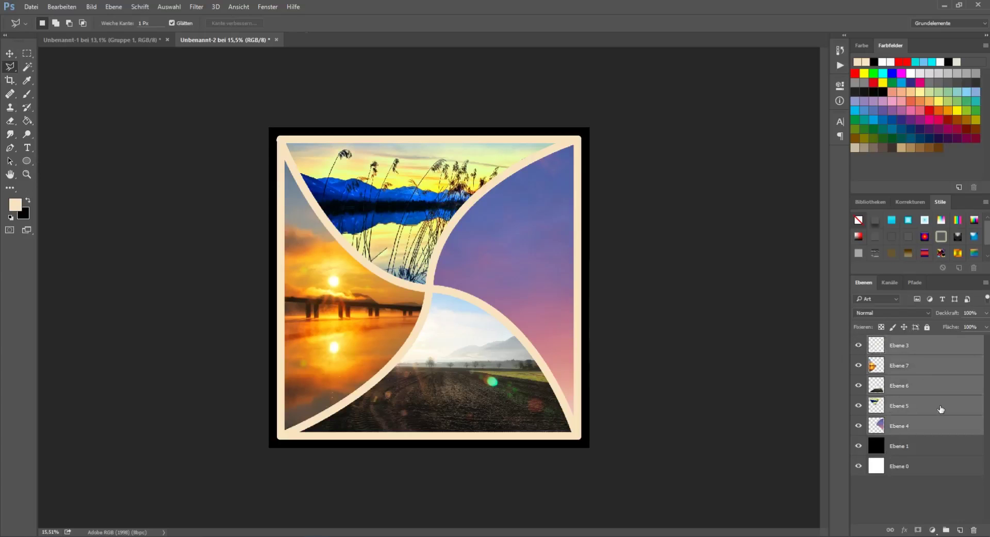
pyautogui.hotkey('ctrl', 'g')
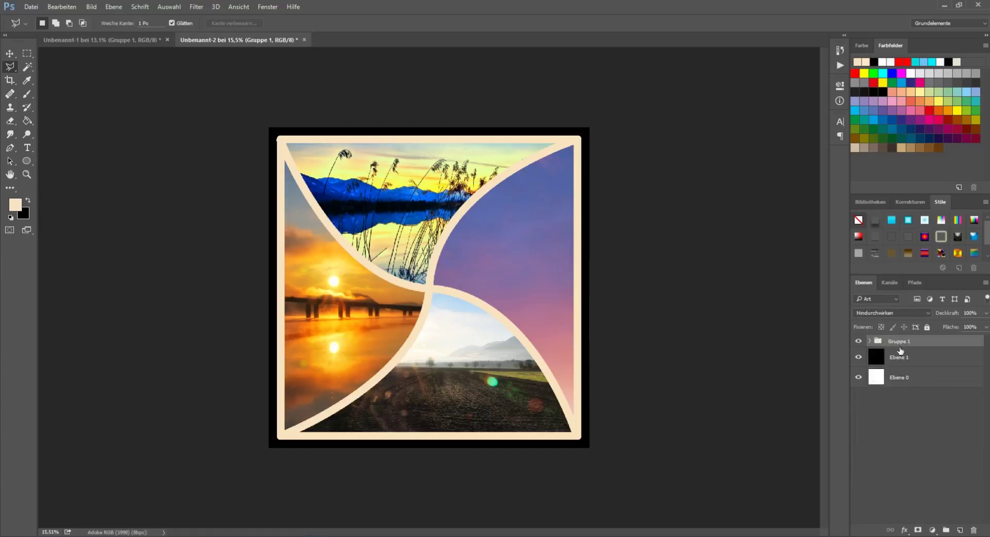
# Step: Rename the new group to 'Overlay' and hide the black layer Ebene 1
pyautogui.doubleClick(898, 343)
pyautogui.write('Ov')
pyautogui.press('Return')
pyautogui.doubleClick(900, 342)
pyautogui.write('O')
pyautogui.press('Return')
pyautogui.click(858, 358)
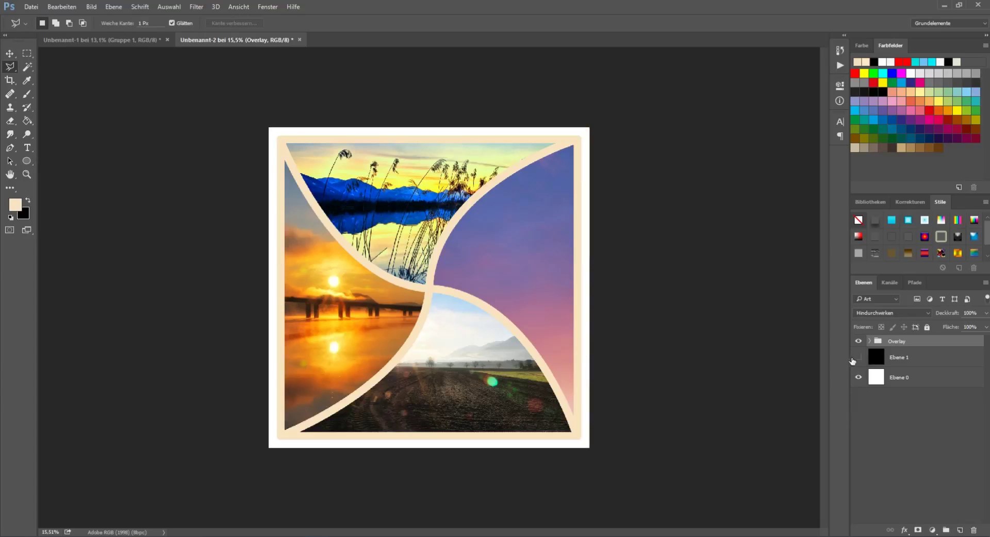
# Step: Add a new layer above Ebene 0, fill it cream with the Paint Bucket, and hide Ebene 1
pyautogui.click(858, 358)
pyautogui.click(933, 386)
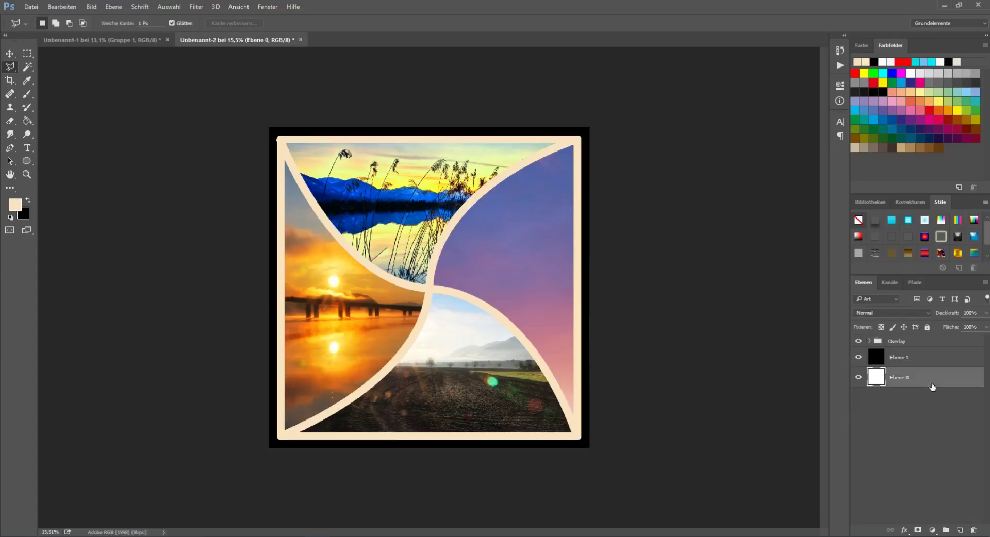
pyautogui.click(959, 531)
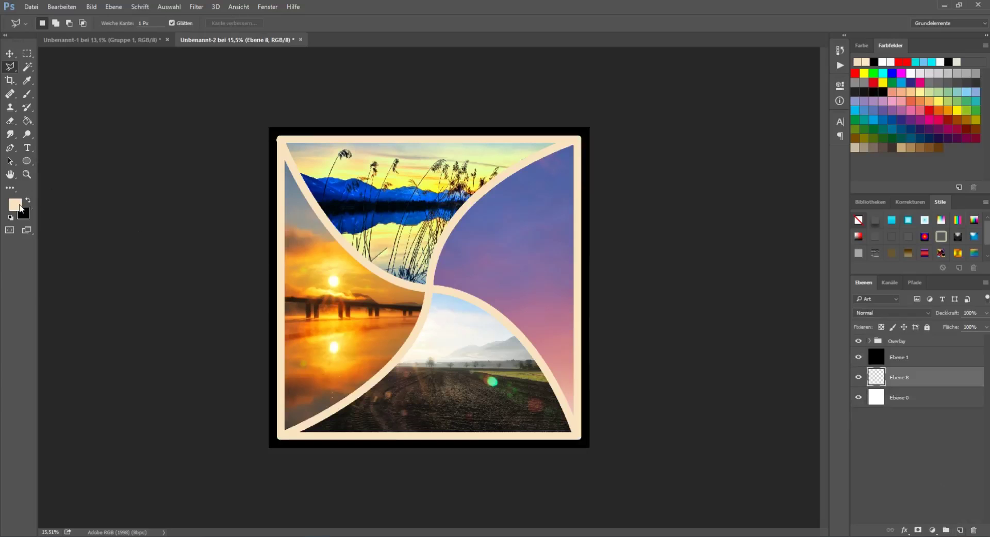
pyautogui.rightClick(29, 123)
pyautogui.click(59, 129)
pyautogui.click(416, 331)
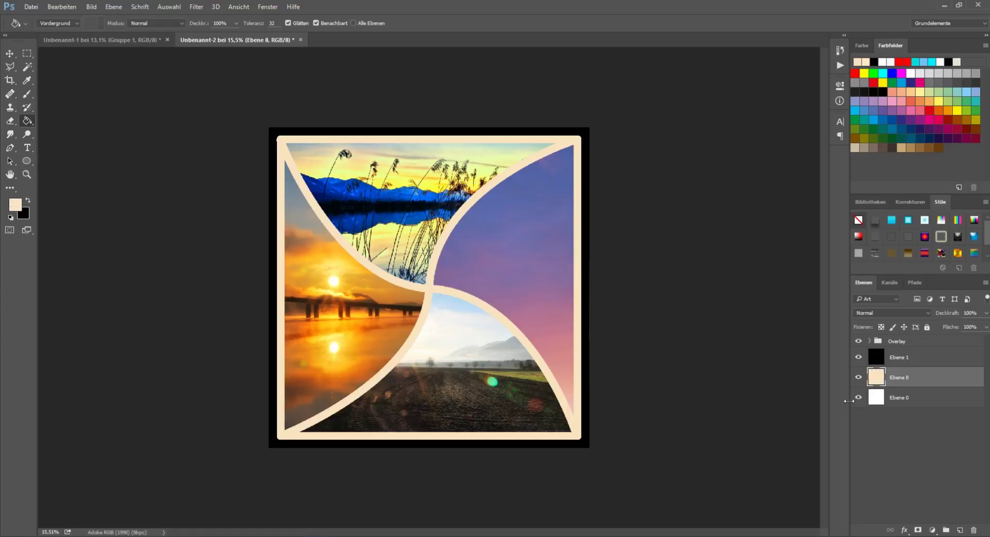
pyautogui.click(859, 357)
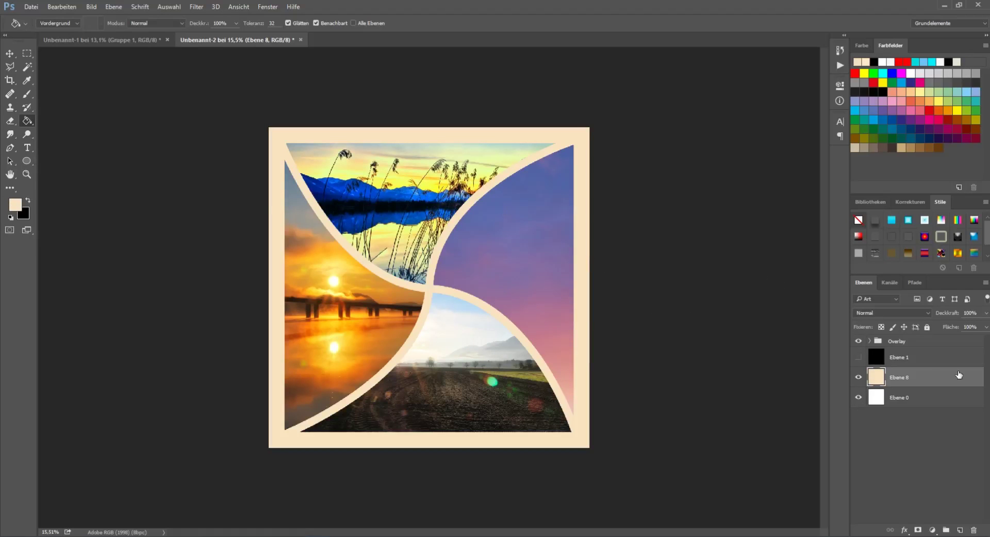
# Step: In the Overlay group, duplicate Ebene 3 as 'Ebene 3 Kopie' and hide the original
pyautogui.click(900, 342)
pyautogui.click(870, 342)
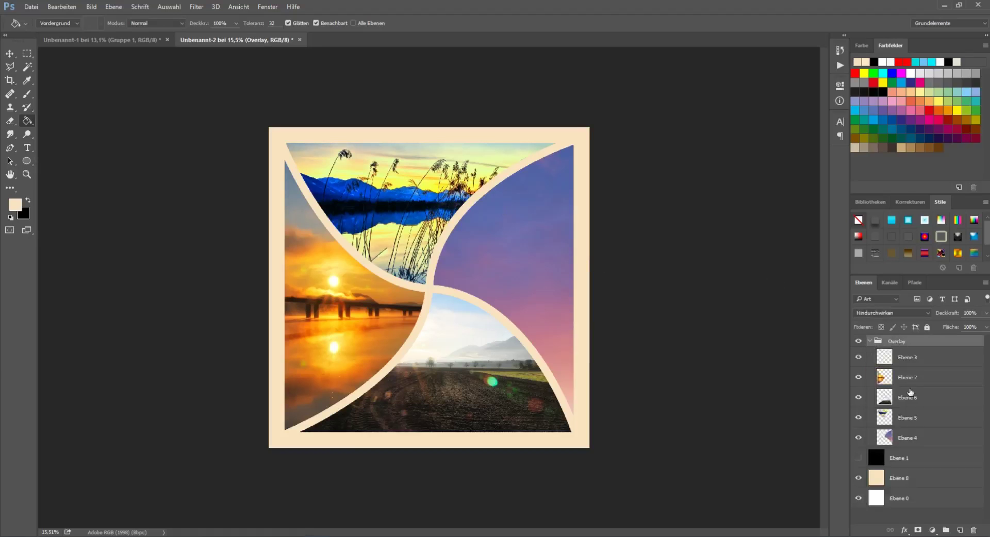
pyautogui.rightClick(908, 360)
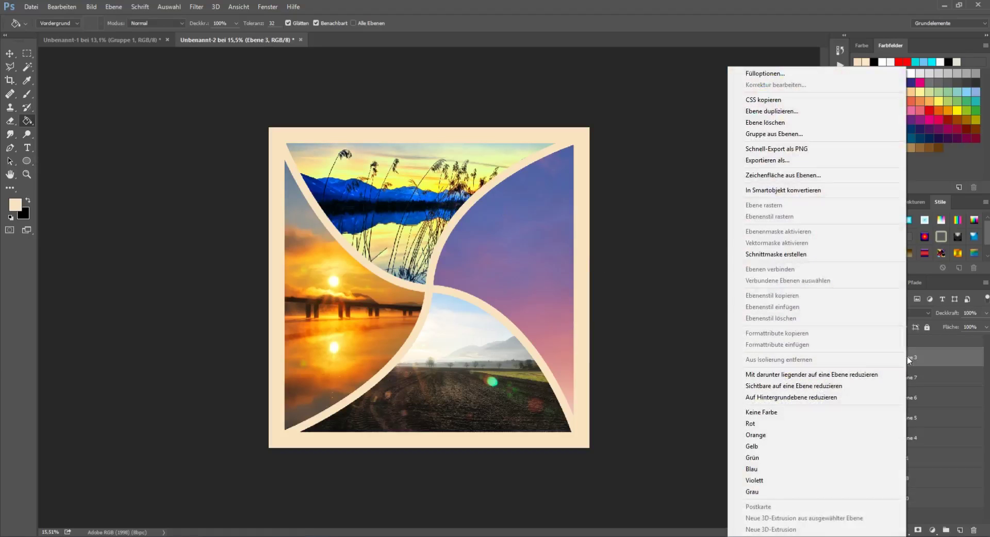
pyautogui.click(772, 110)
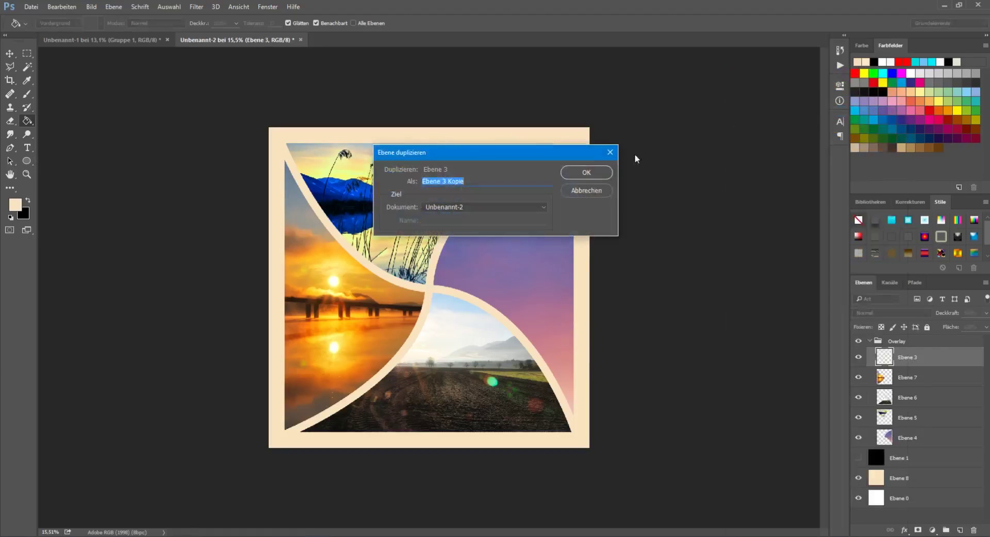
pyautogui.click(584, 172)
pyautogui.click(868, 380)
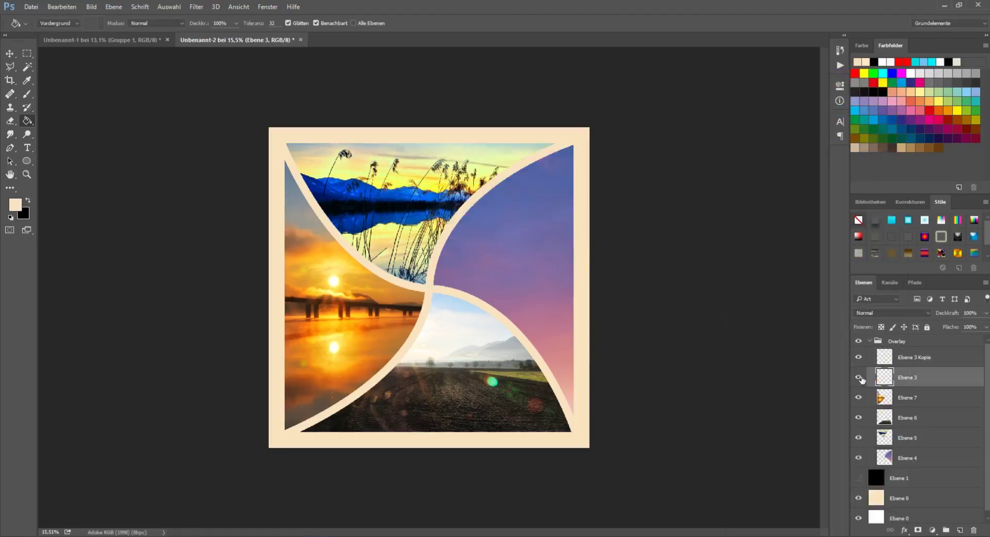
pyautogui.click(858, 380)
pyautogui.click(858, 358)
pyautogui.click(858, 357)
pyautogui.click(858, 358)
pyautogui.click(858, 357)
# Step: Raise the exposure of Ebene 3 Kopie to about +0.92 so the strokes turn white
pyautogui.click(915, 359)
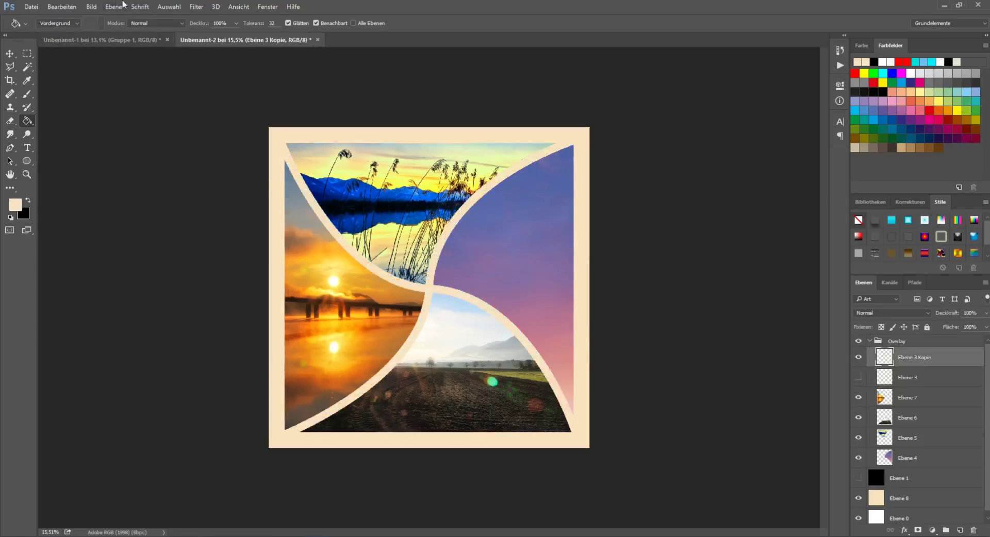
pyautogui.click(91, 6)
pyautogui.moveTo(150, 32)
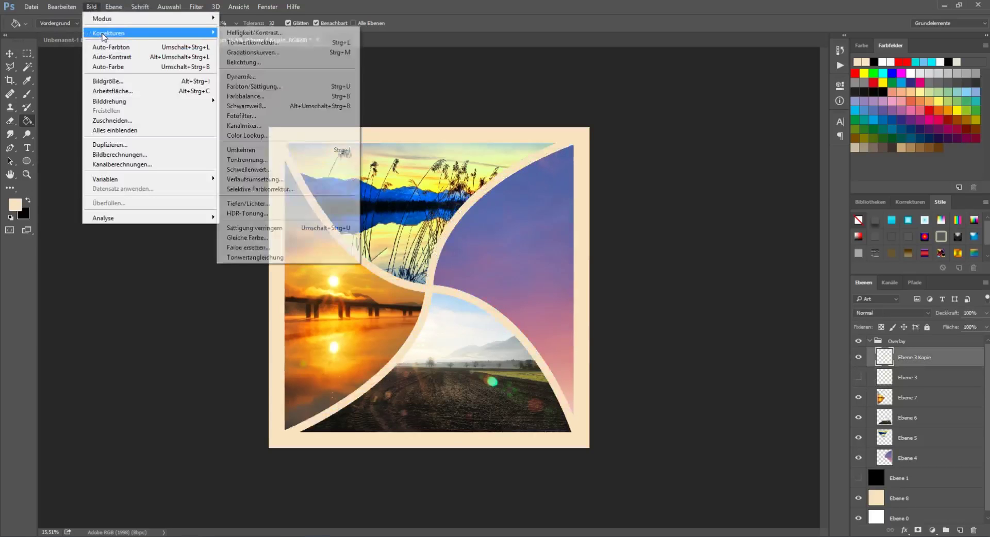
pyautogui.click(304, 63)
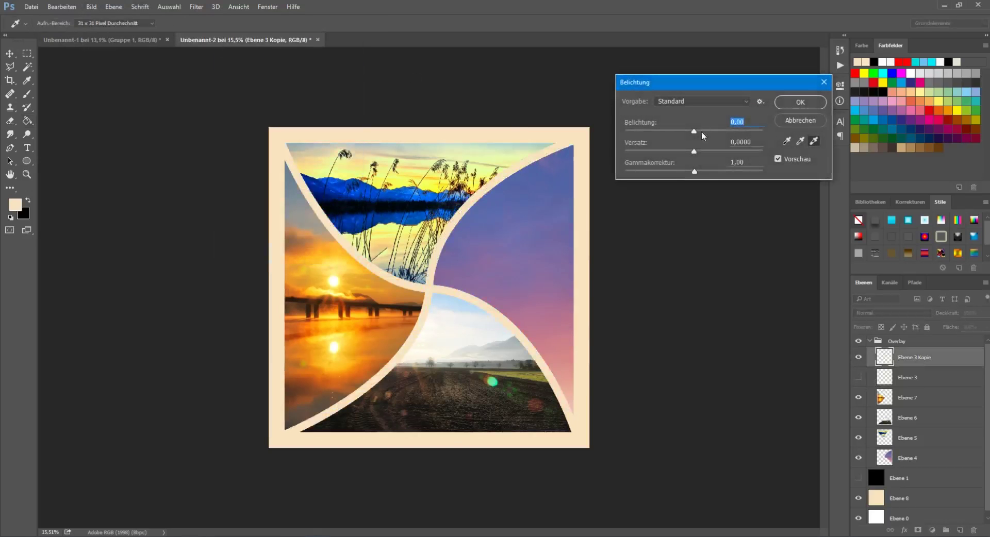
pyautogui.moveTo(693, 132); pyautogui.dragTo(704, 134)
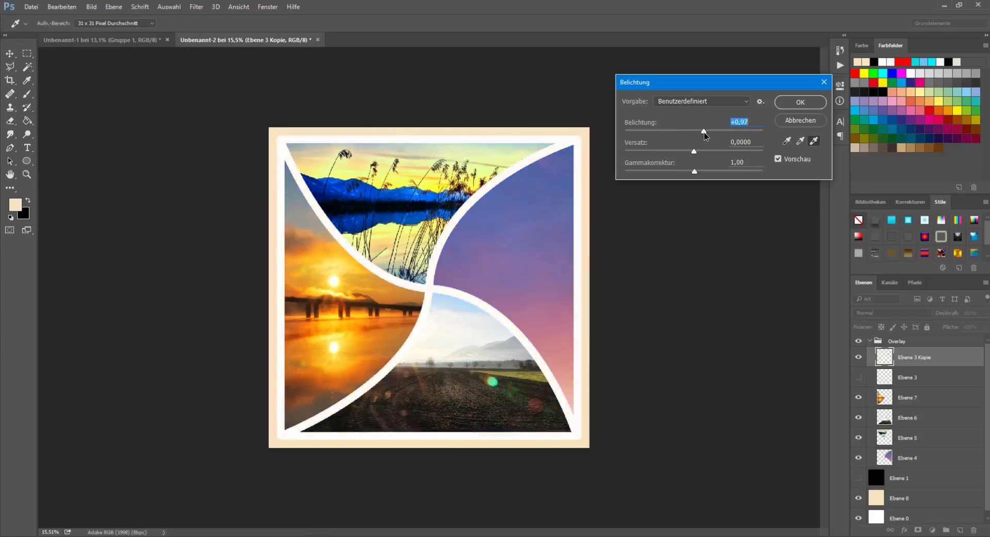
pyautogui.click(811, 106)
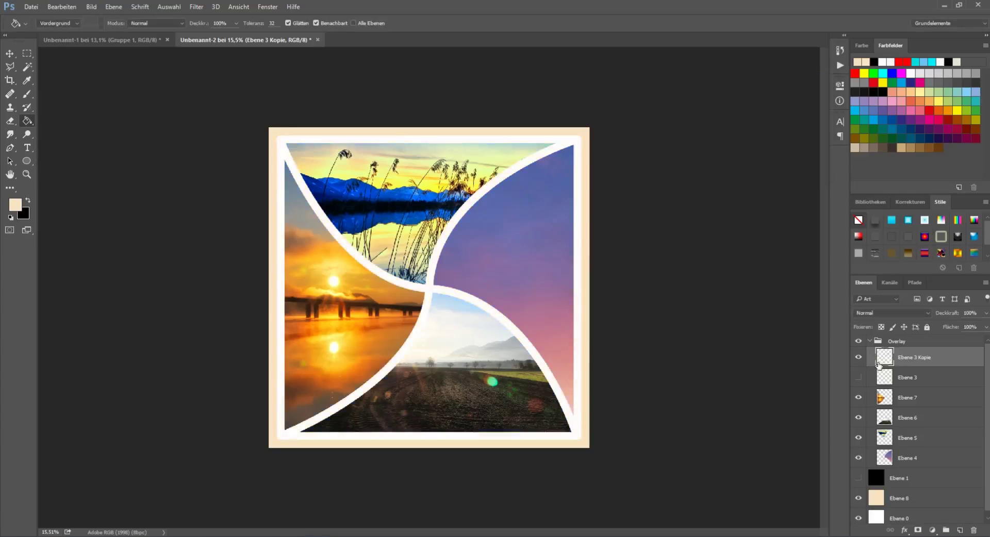
# Step: Try scaling and shifting the Overlay group, then cancel the transform
pyautogui.click(872, 342)
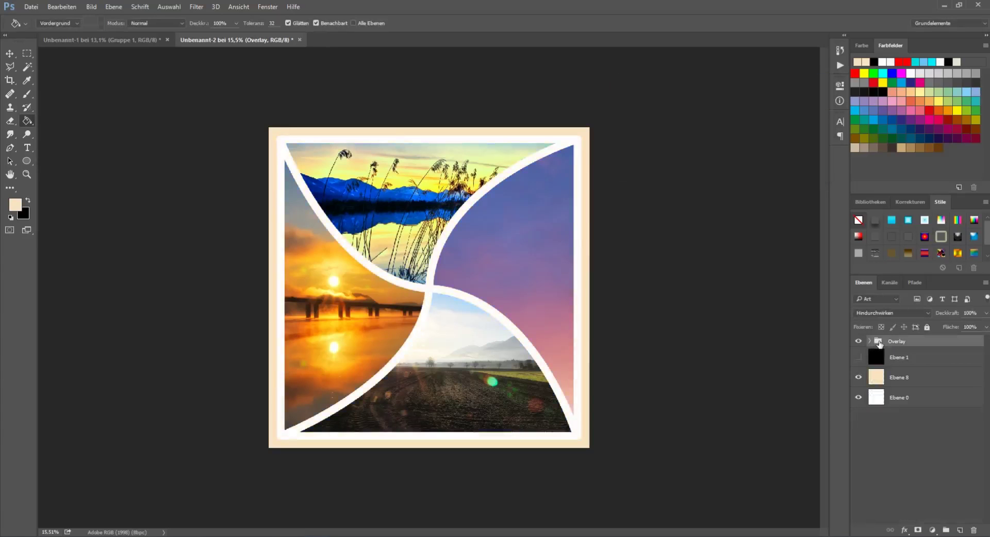
pyautogui.click(9, 53)
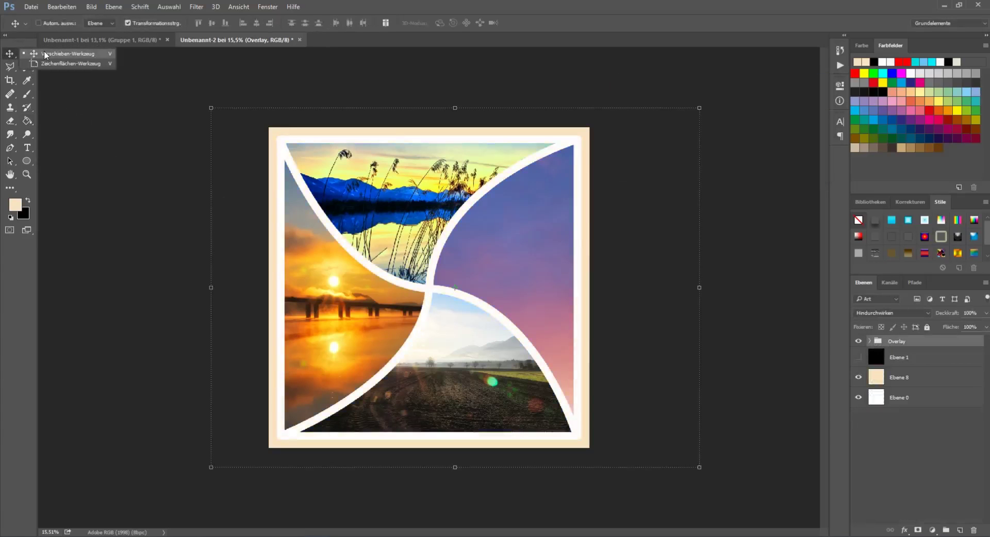
pyautogui.moveTo(211, 106); pyautogui.dragTo(233, 134)
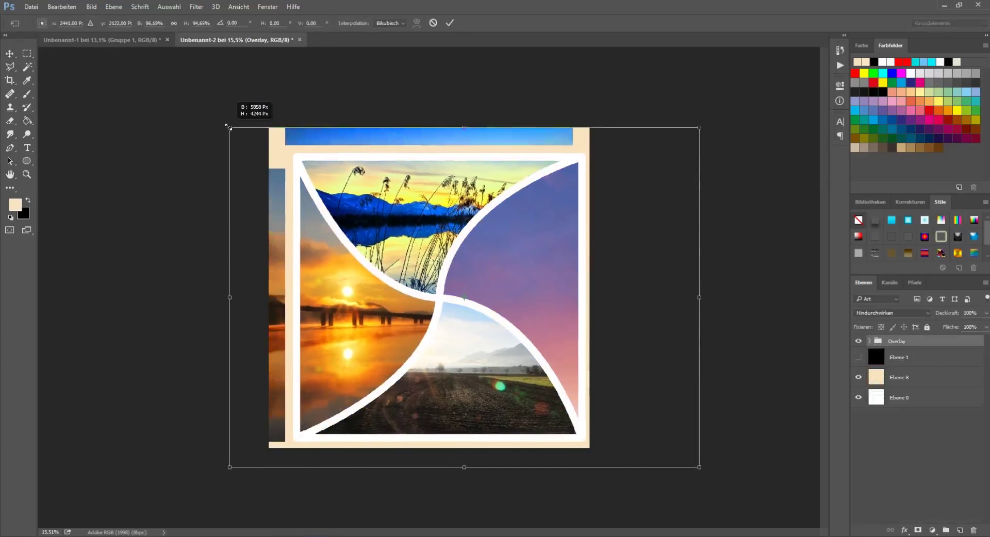
pyautogui.moveTo(454, 371); pyautogui.dragTo(437, 358)
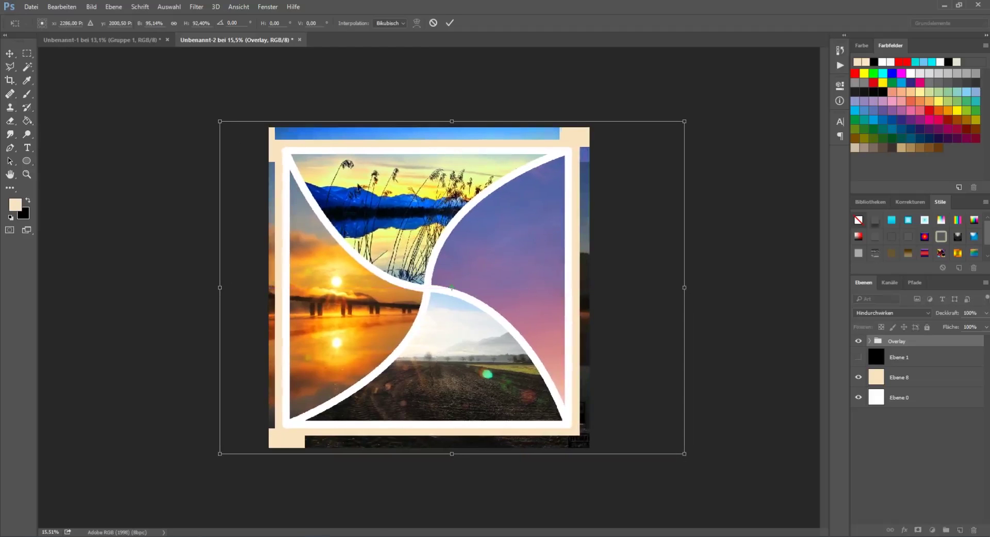
pyautogui.click(433, 22)
pyautogui.press('c')
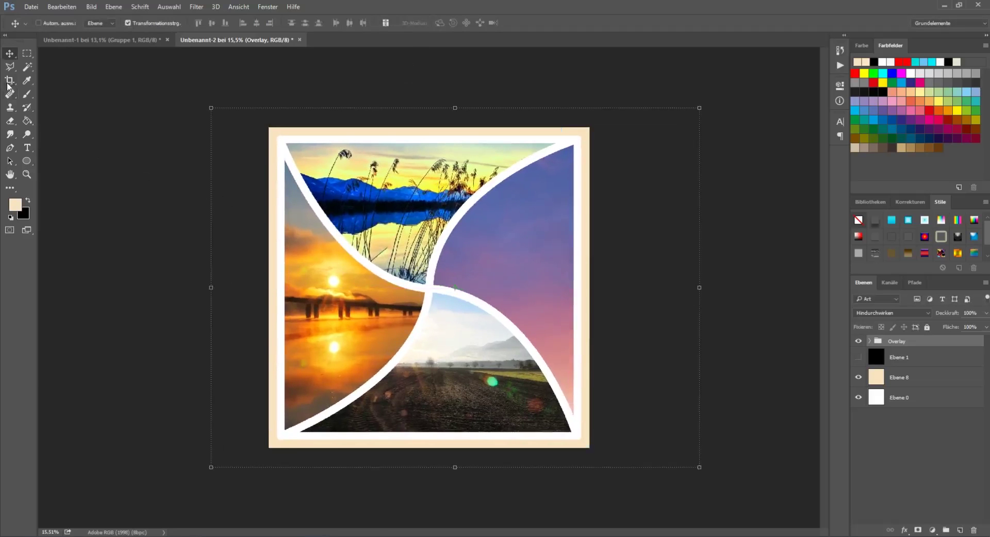
# Step: Crop the image to its square canvas with the standard Crop tool
pyautogui.rightClick(10, 81)
pyautogui.click(53, 78)
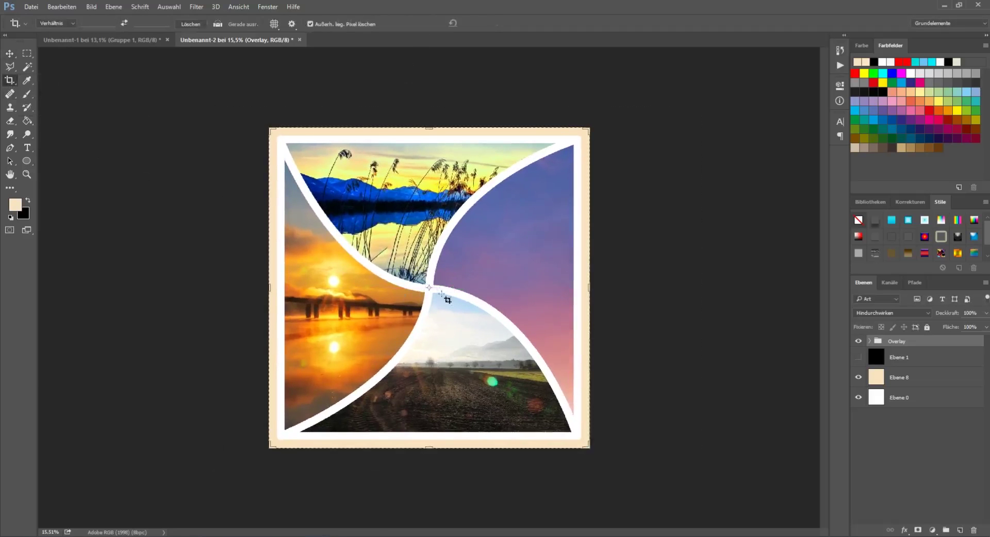
pyautogui.click(452, 316)
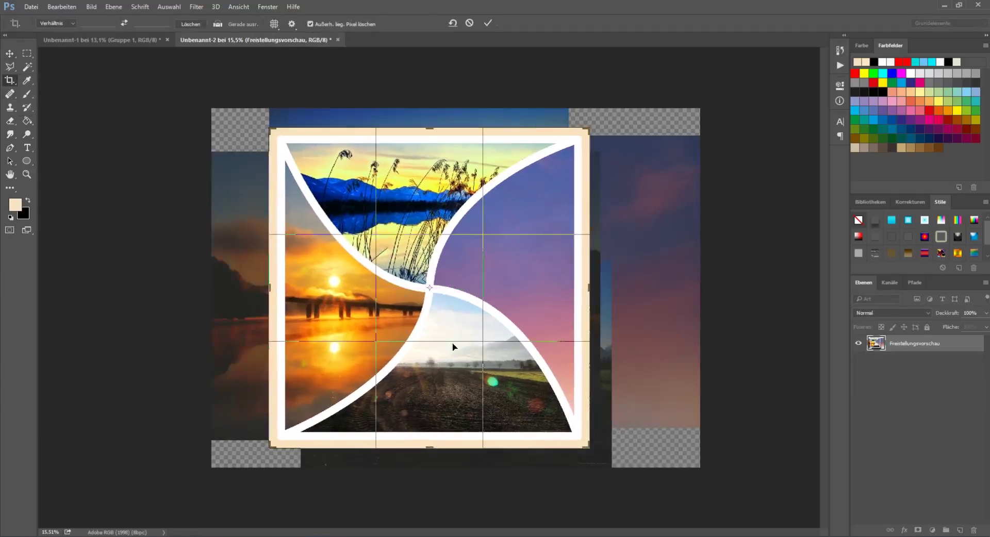
pyautogui.click(487, 24)
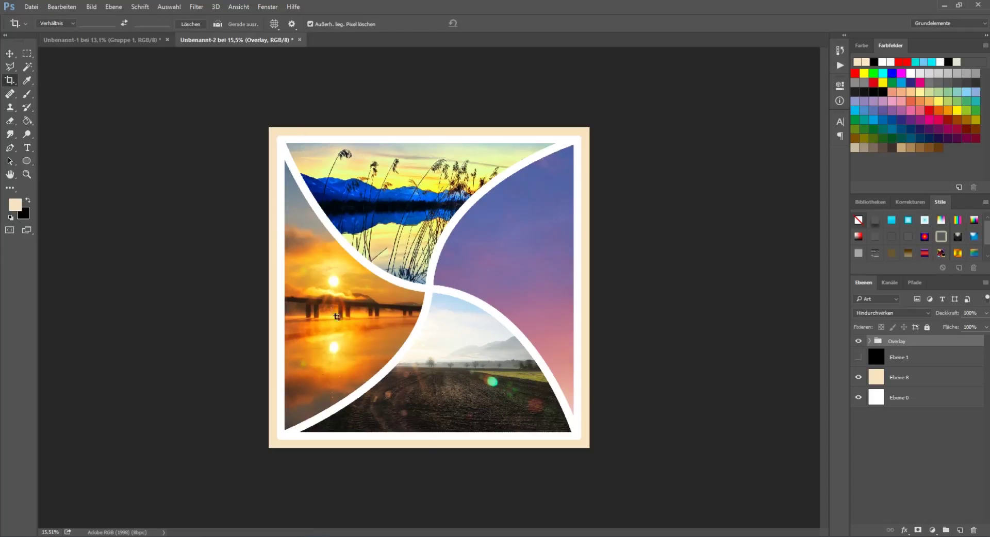
# Step: Try shrinking and nudging the collage again, then cancel to keep its original size
pyautogui.click(15, 56)
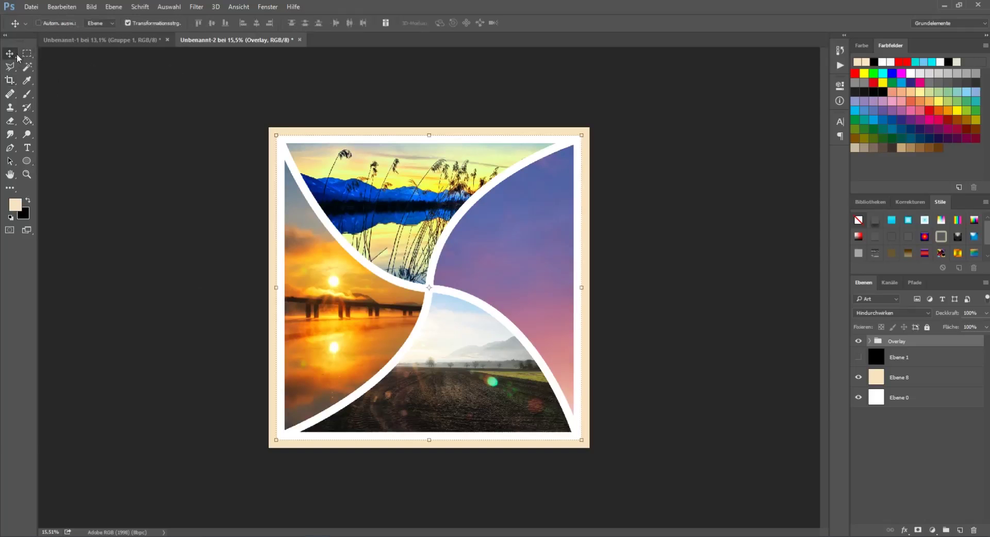
pyautogui.moveTo(274, 136); pyautogui.dragTo(311, 184)
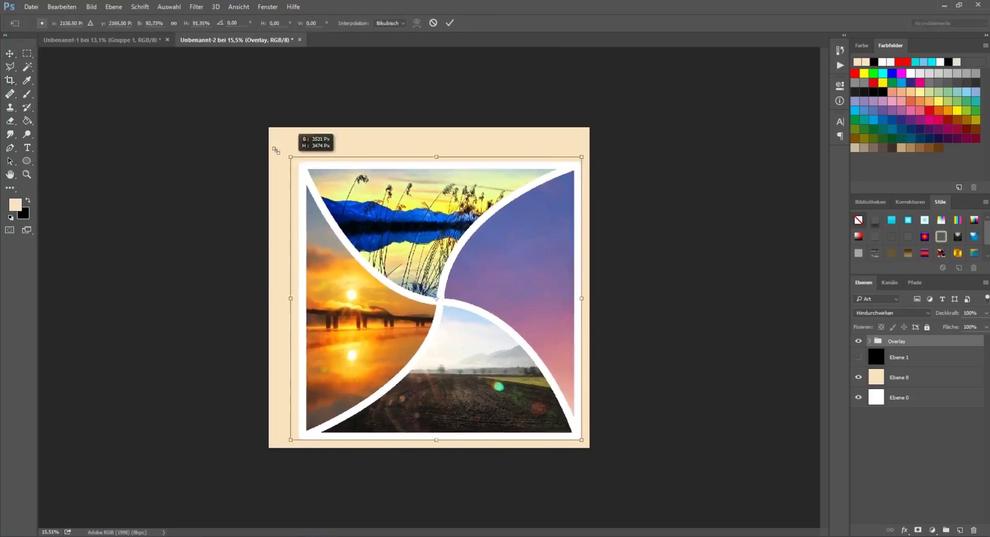
pyautogui.moveTo(311, 184); pyautogui.dragTo(308, 155)
pyautogui.moveTo(400, 272); pyautogui.dragTo(382, 257)
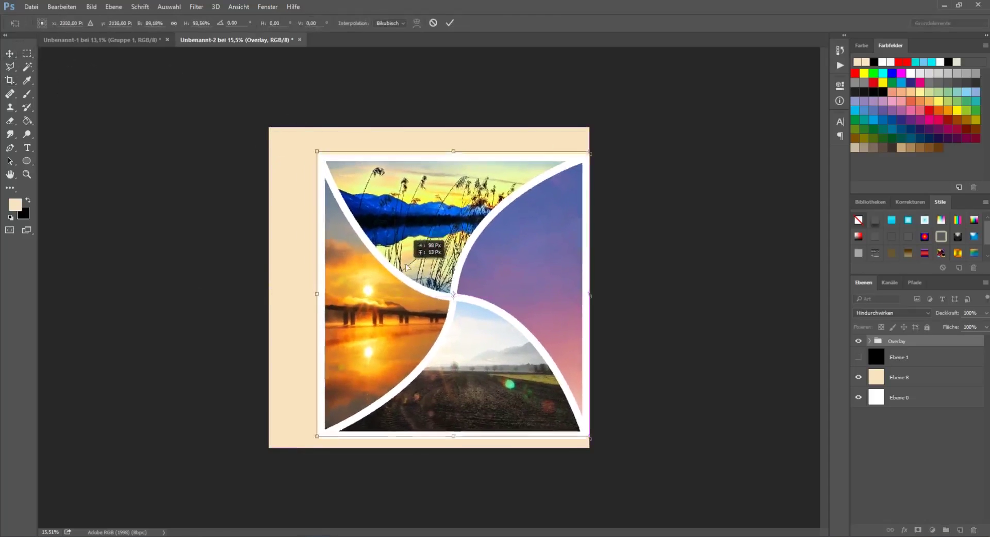
pyautogui.click(433, 23)
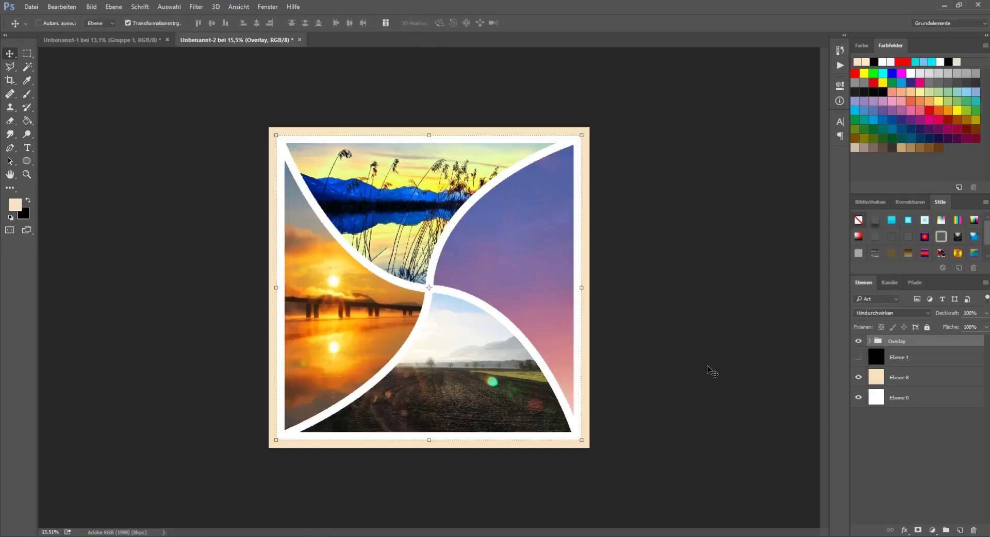